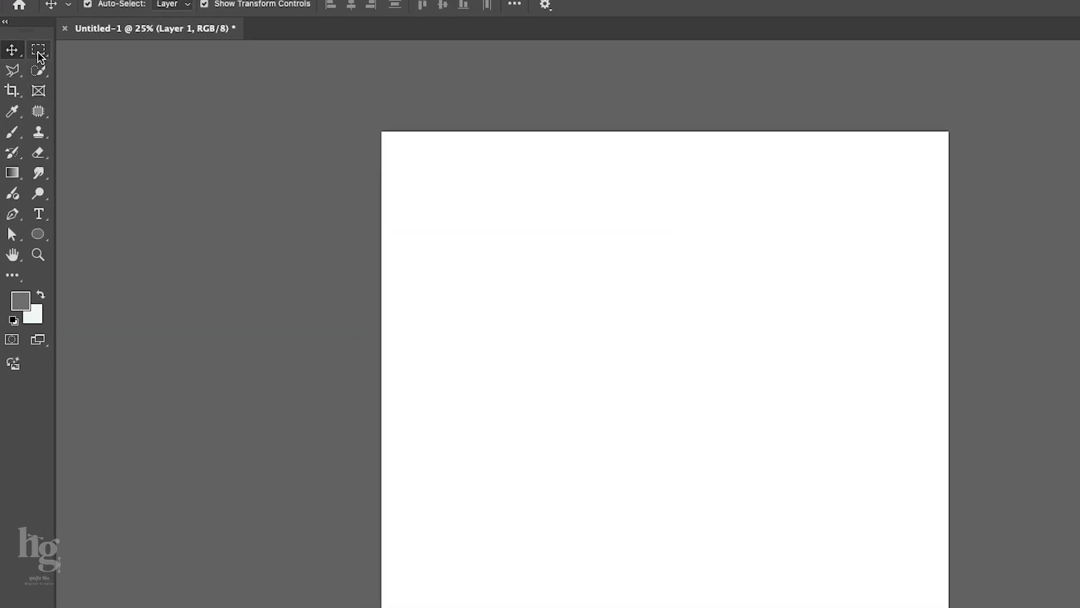
# Draw a circular selection with the Elliptical Marquee tool, slightly below the centre of the canvas.
pyautogui.rightClick(29, 69)
pyautogui.click(79, 80)
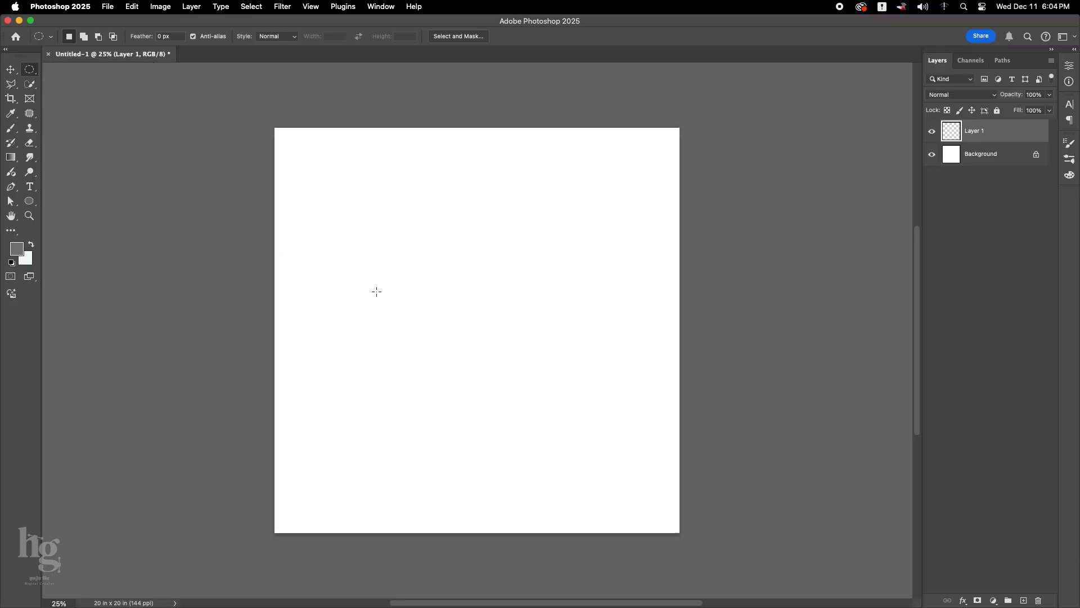
pyautogui.moveTo(395, 263); pyautogui.dragTo(574, 443)
# Create a Solid Color fill layer from the circular selection and set its colour to #dfdfdf.
pyautogui.click(994, 600)
pyautogui.click(988, 401)
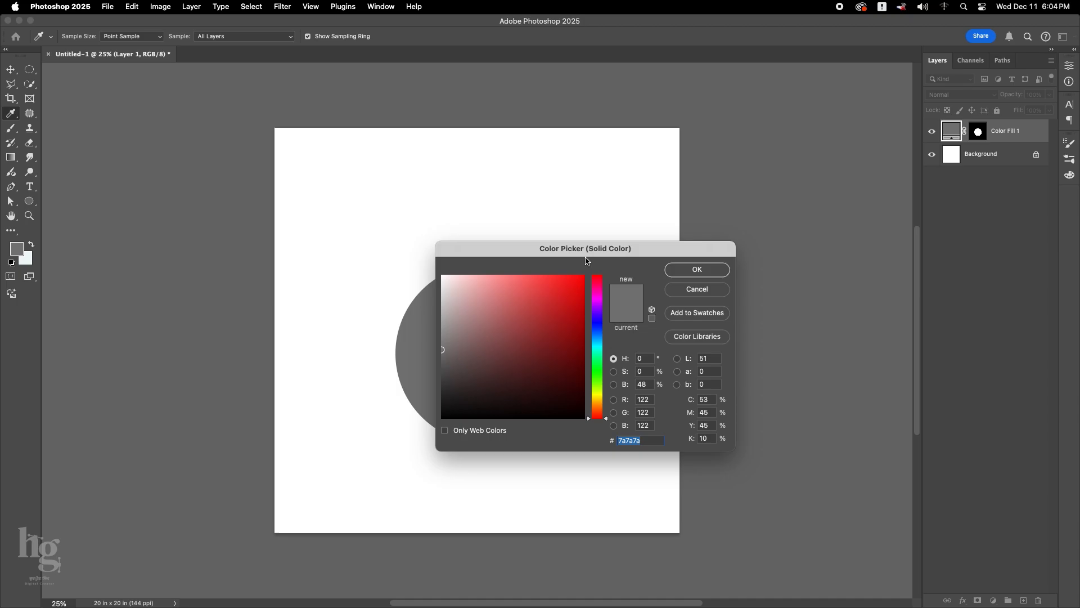
pyautogui.moveTo(585, 259); pyautogui.dragTo(669, 251)
pyautogui.moveTo(561, 349); pyautogui.dragTo(520, 319)
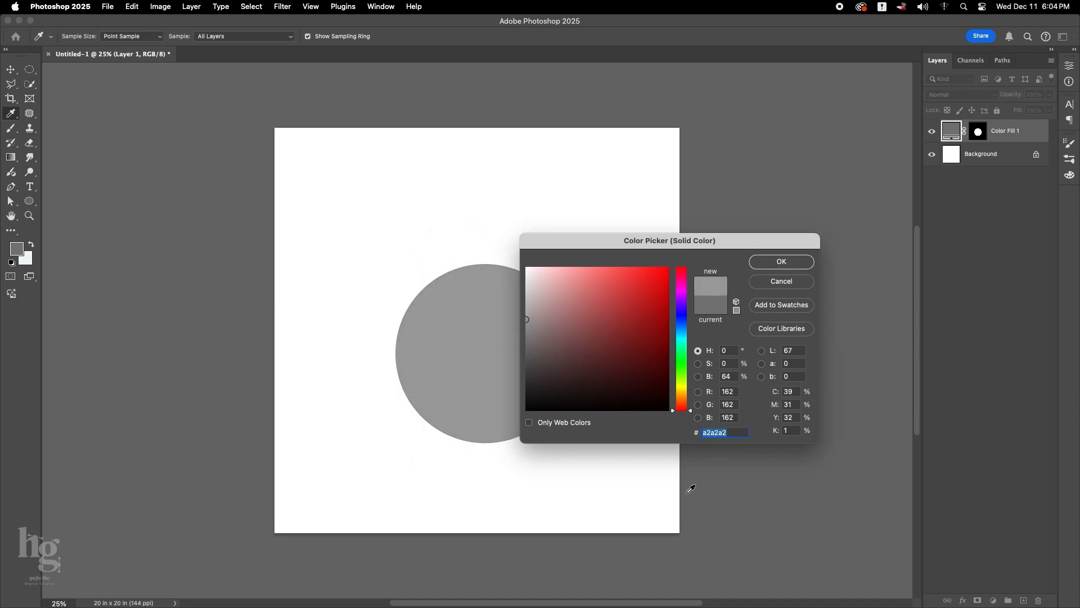
pyautogui.write('dfdfdf')
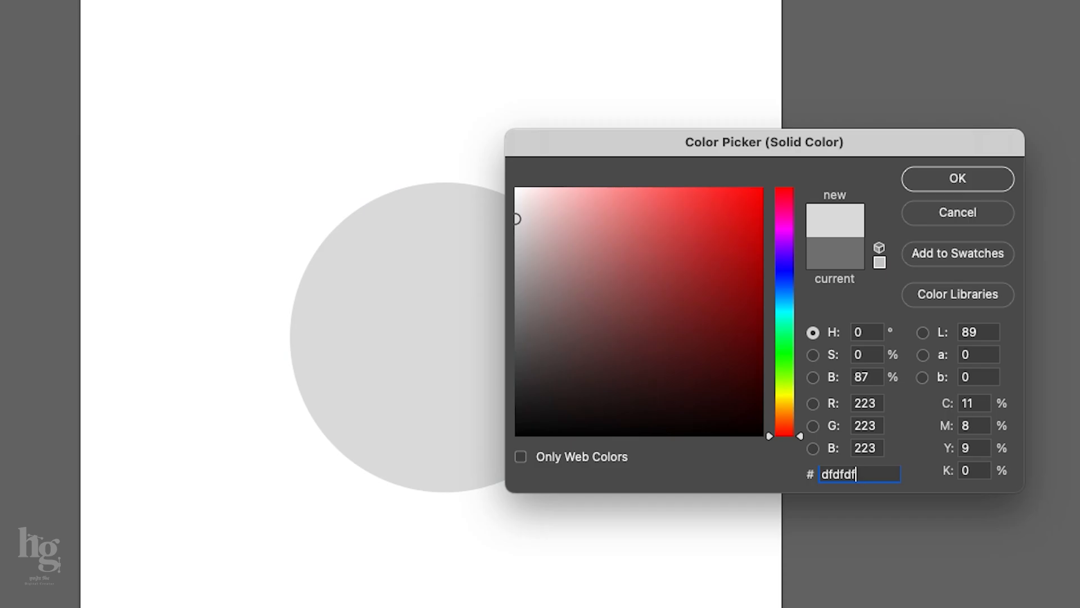
pyautogui.click(945, 178)
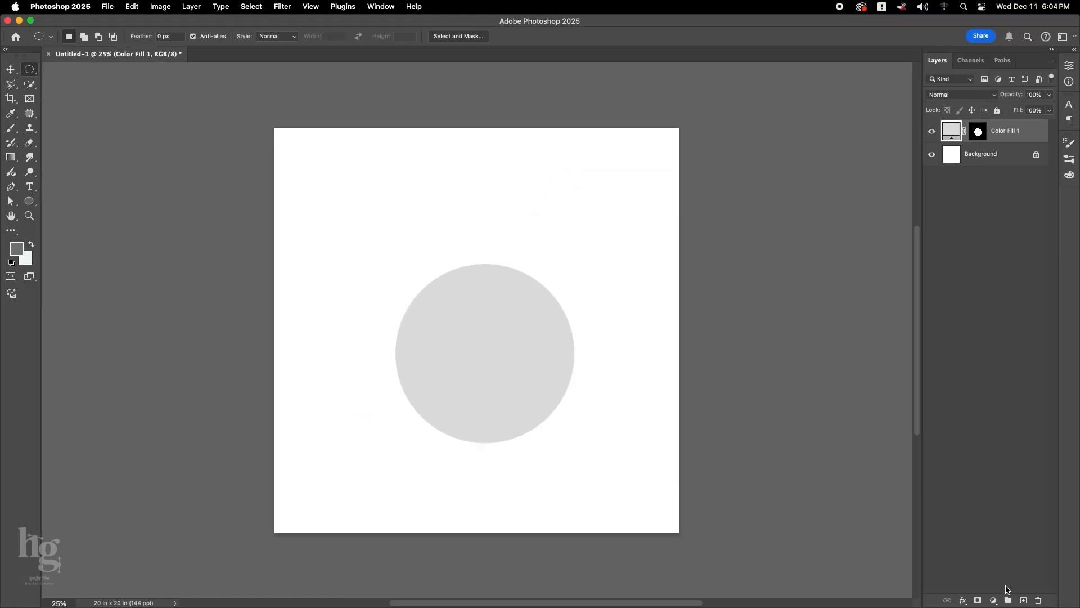
# Add a new layer clipped to the circle's fill layer and set the foreground colour to #b9b9b9.
pyautogui.click(1023, 600)
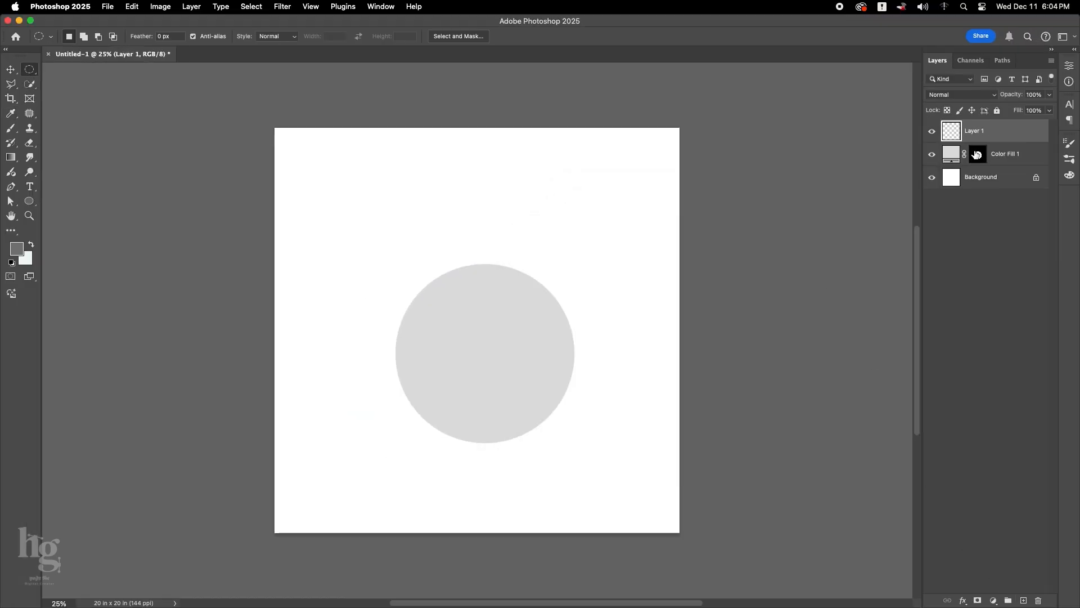
pyautogui.keyDown('alt'); pyautogui.click(954, 139); pyautogui.keyUp('alt')
pyautogui.press('i')
pyautogui.click(140, 404)
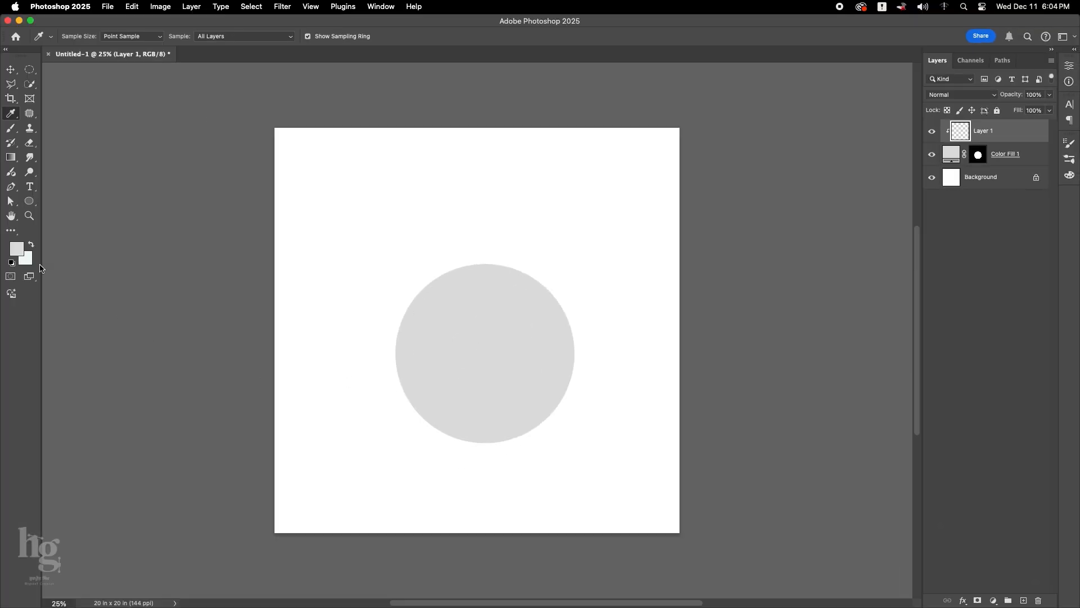
pyautogui.click(18, 250)
pyautogui.write('b9b9b9')
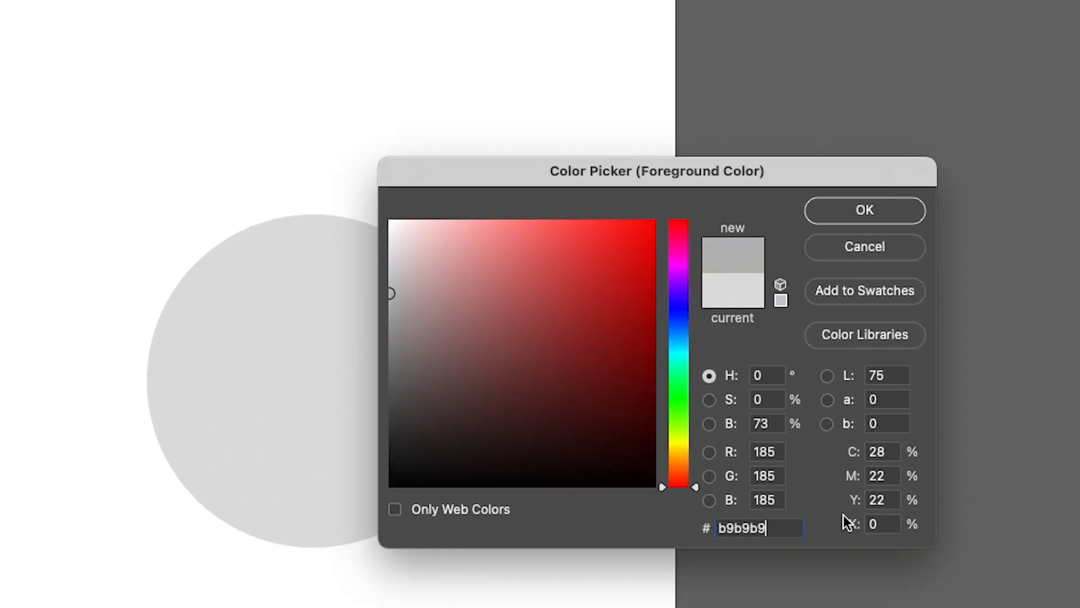
pyautogui.press('Return')
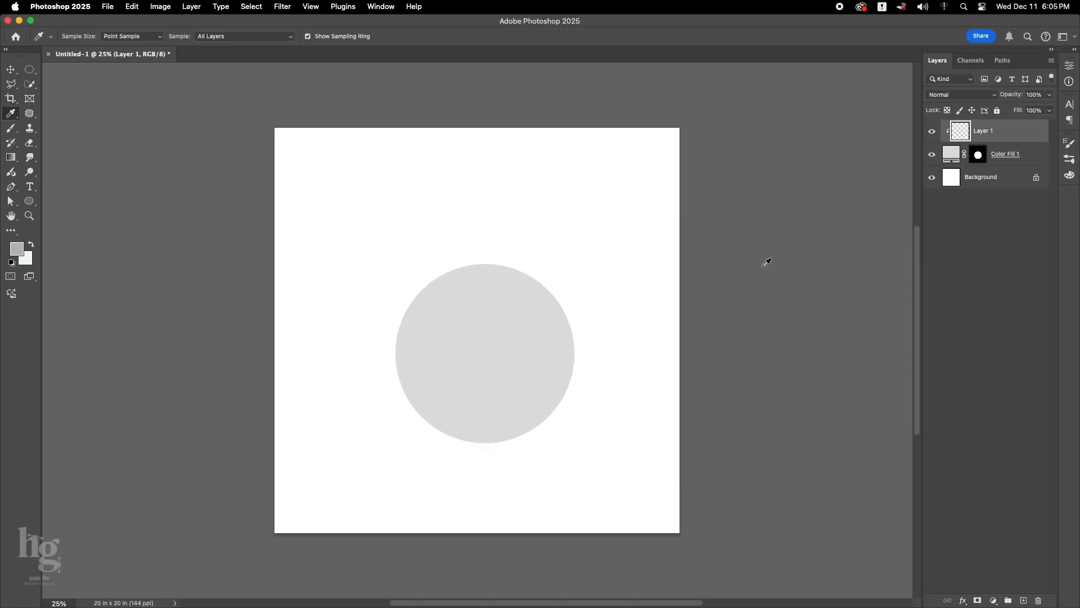
# Paint over the whole circle on Layer 1 with a soft 1600 px brush.
pyautogui.press('b')
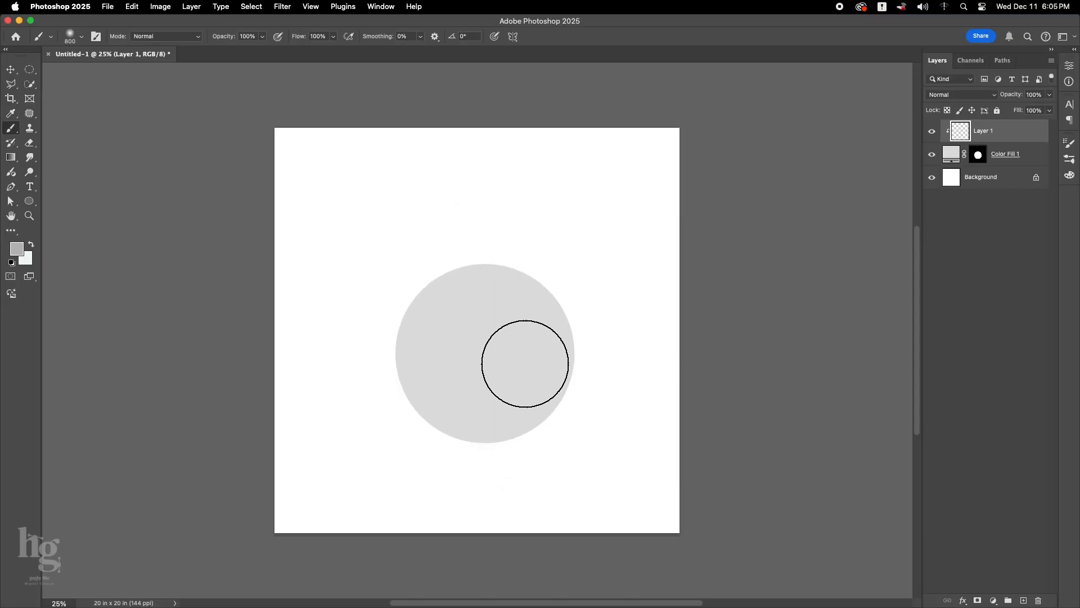
pyautogui.press(']')
pyautogui.press(']')
pyautogui.press(']')
pyautogui.press(']')
pyautogui.press(']')
pyautogui.press(']')
pyautogui.press(']')
pyautogui.press(']')
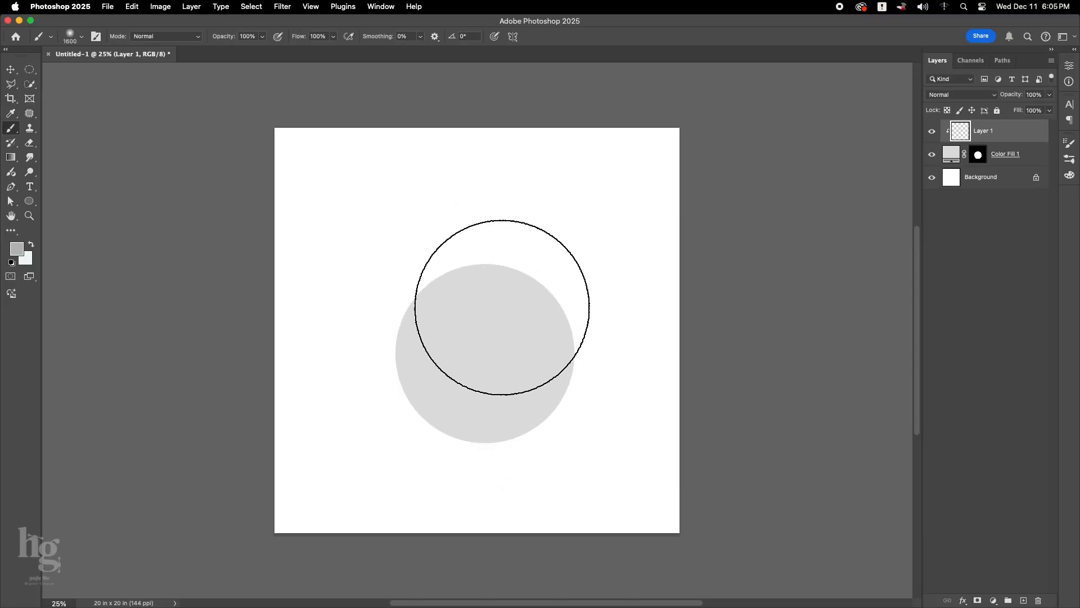
pyautogui.moveTo(501, 306)
pyautogui.mouseDown()
pyautogui.moveTo(446, 307)
pyautogui.moveTo(453, 410)
pyautogui.mouseUp()
# Add a mask to Layer 1 and dab black with an 800 px brush on the circle's upper-left area to reveal a light spot.
pyautogui.click(977, 600)
pyautogui.press('d')
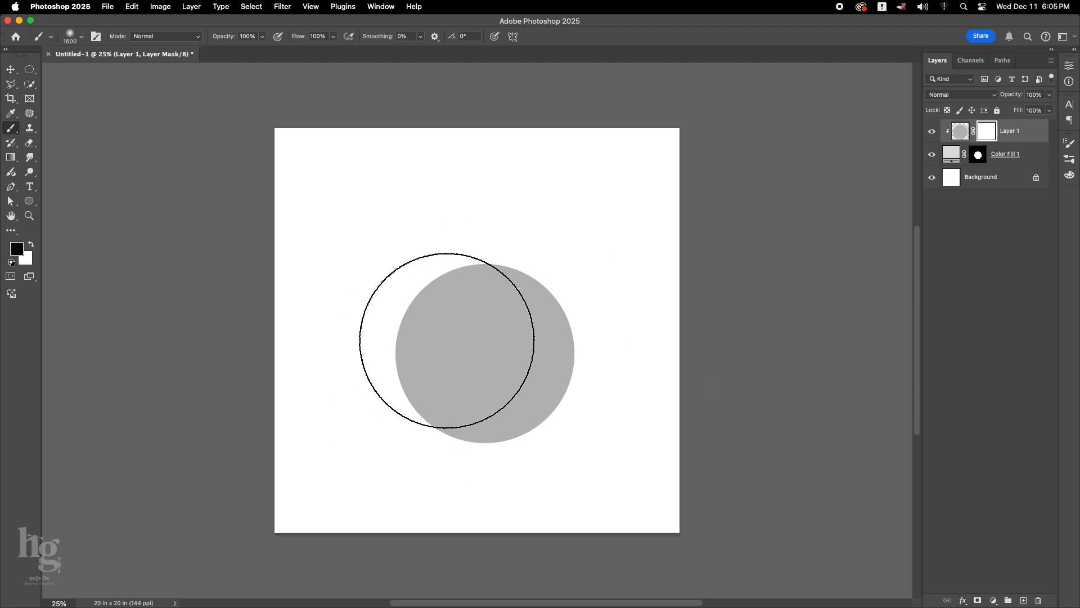
pyautogui.press('[')
pyautogui.press('[')
pyautogui.press('[')
pyautogui.press('[')
pyautogui.press('[')
pyautogui.press('[')
pyautogui.press('[')
pyautogui.click(466, 335)
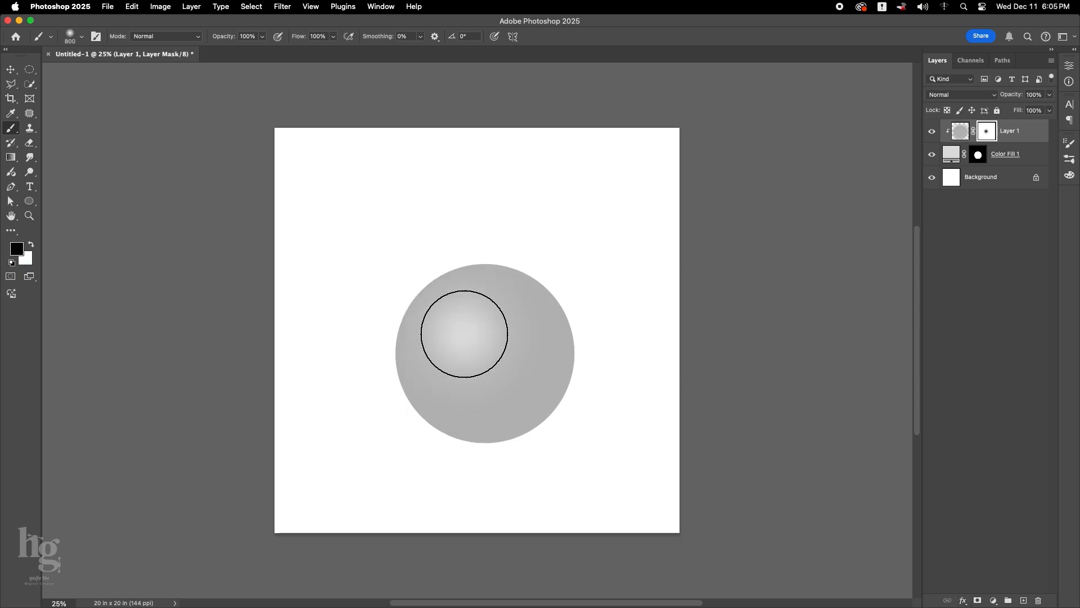
pyautogui.press('[')
# Add a clipped layer above Layer 1 and set the foreground colour to #a3a3a3 for shading.
pyautogui.click(1023, 600)
pyautogui.keyDown('alt'); pyautogui.click(955, 144); pyautogui.keyUp('alt')
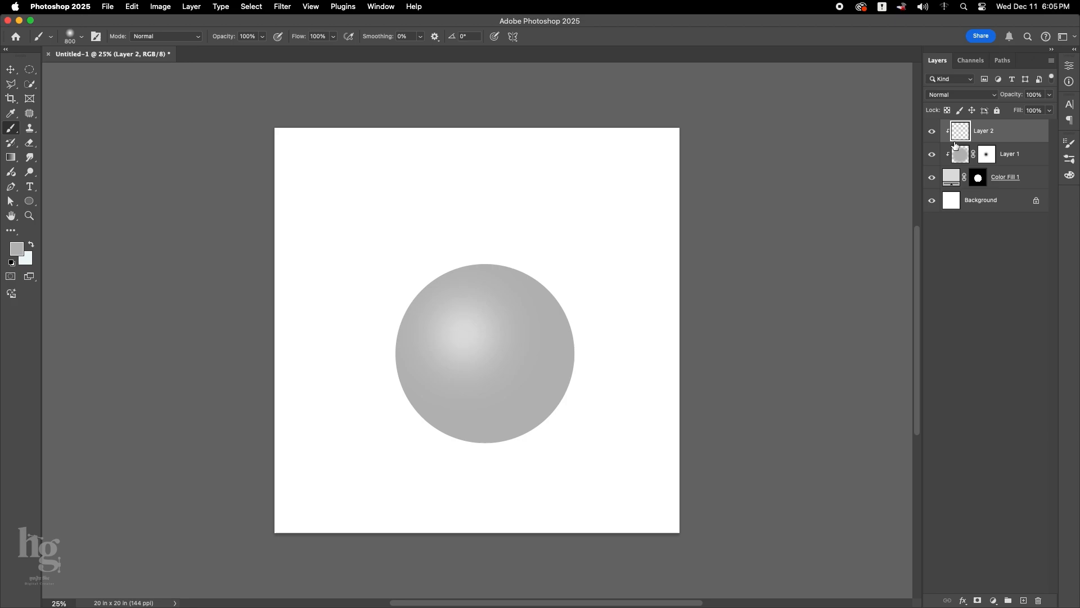
pyautogui.click(16, 252)
pyautogui.write('a3a3a3')
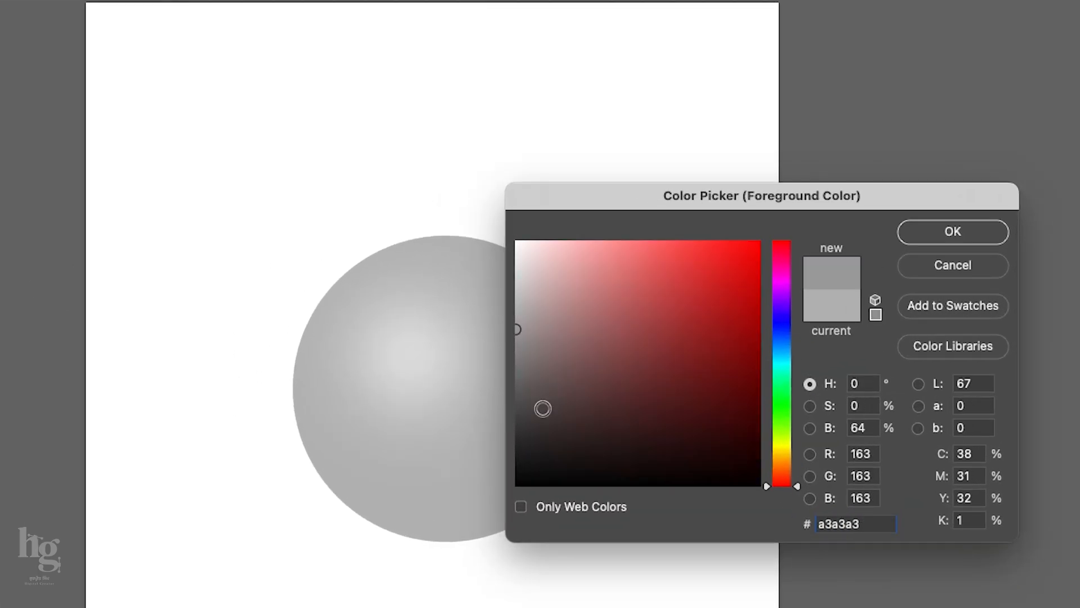
pyautogui.press('Return')
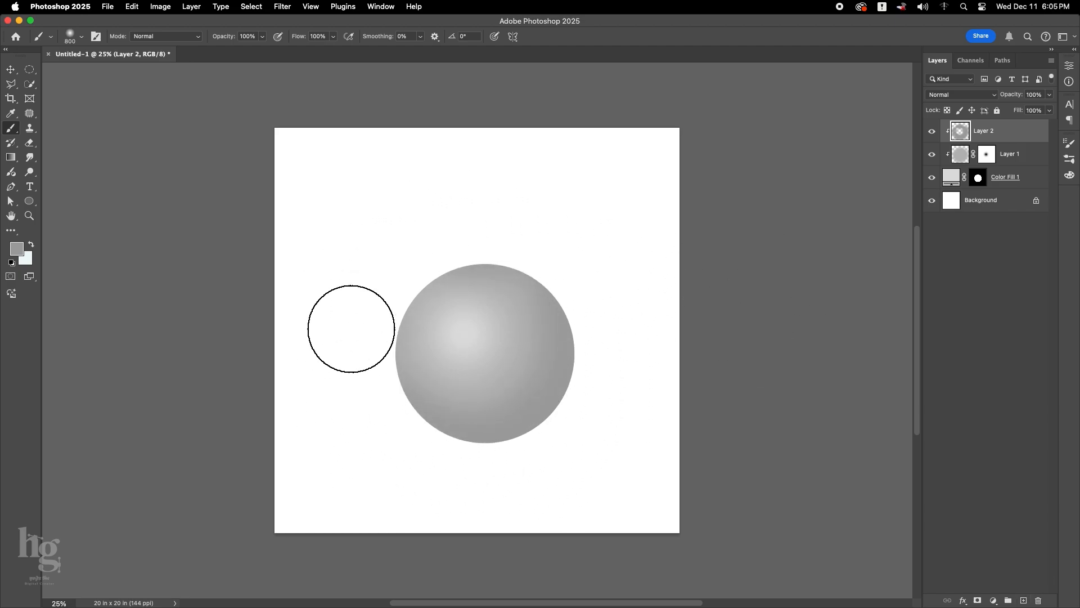
# Add another clipped layer above Layer 2 and set the foreground colour to #7a7a7a.
pyautogui.click(1023, 600)
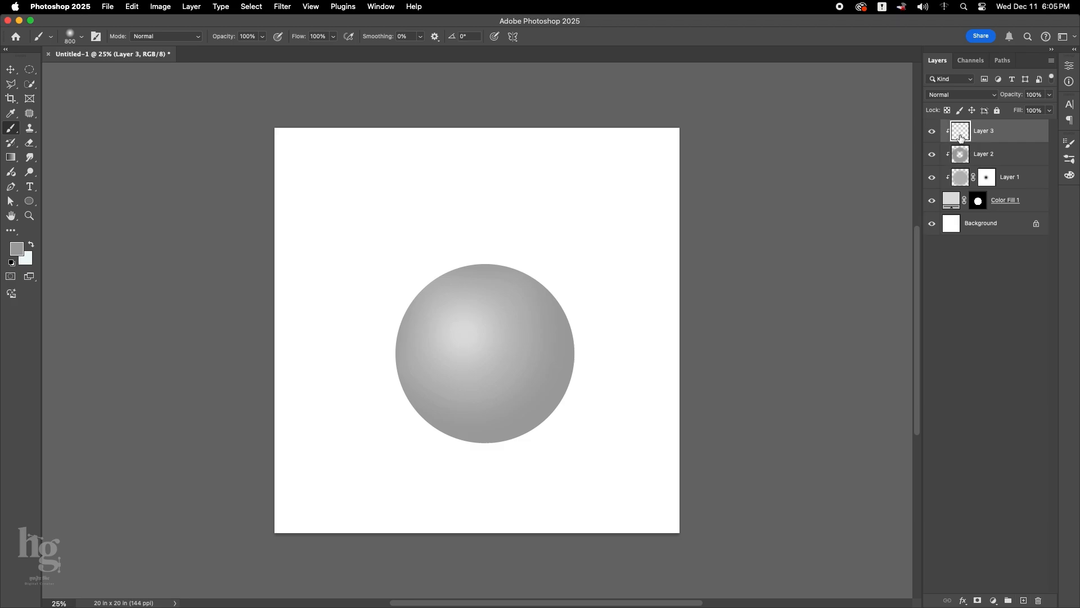
pyautogui.click(17, 251)
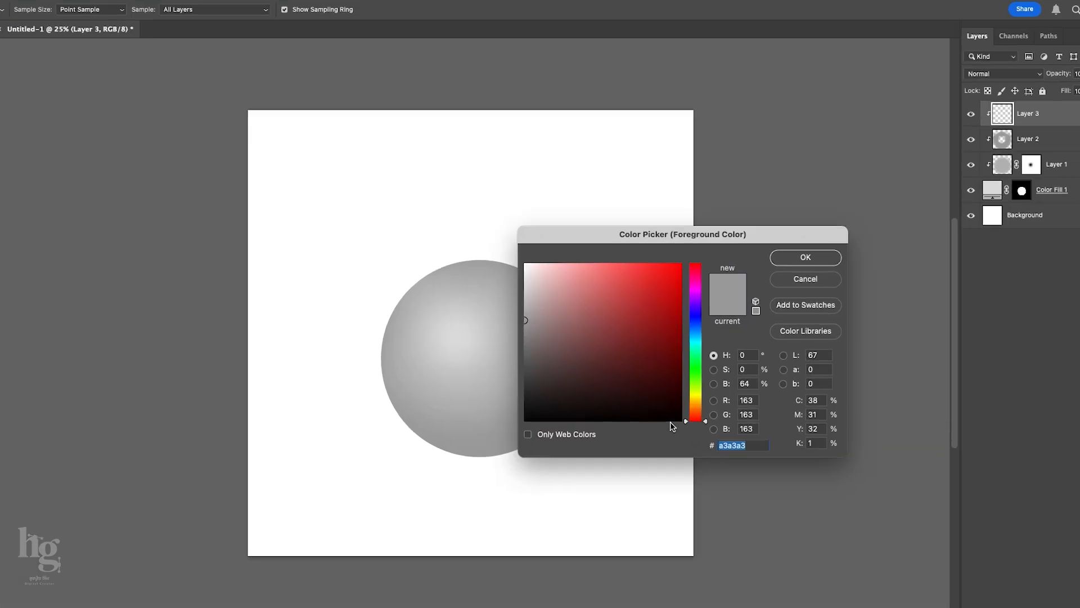
pyautogui.write('797')
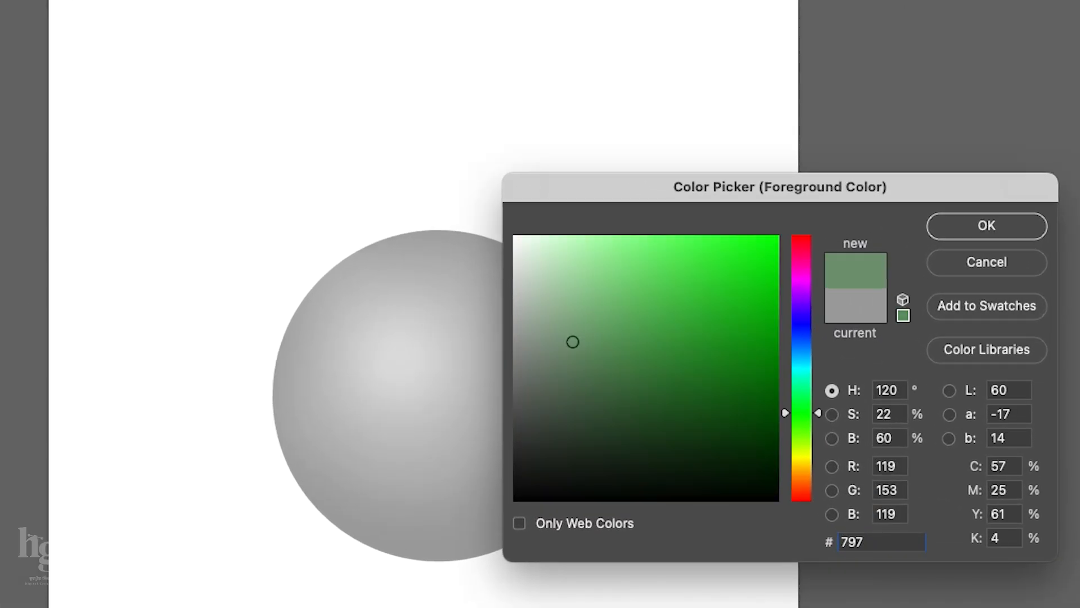
pyautogui.press('BackSpace')
pyautogui.press('BackSpace')
pyautogui.press('BackSpace')
pyautogui.write('7a7a7a')
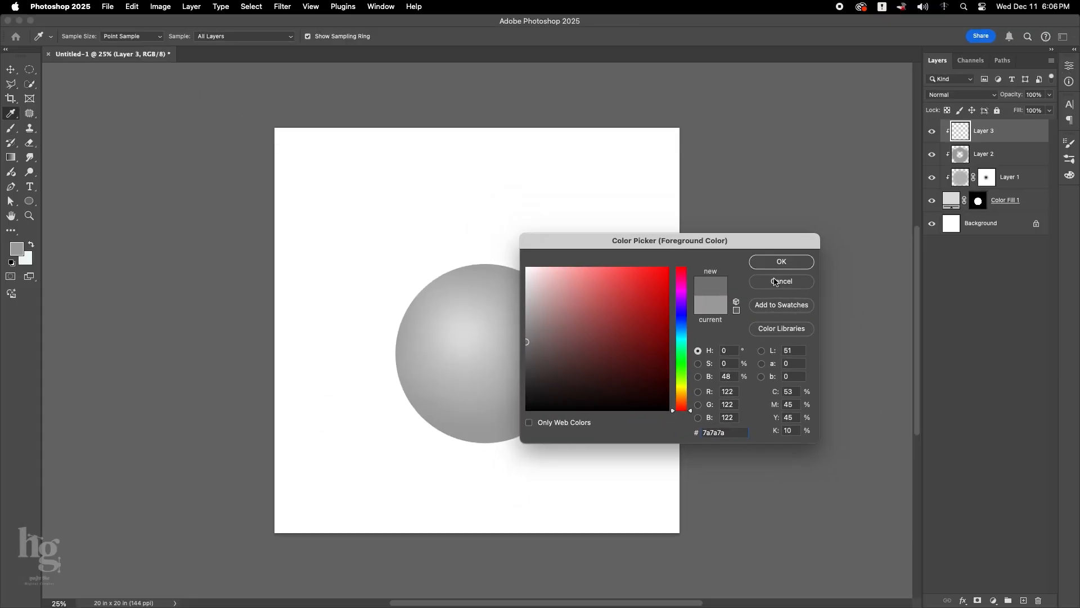
pyautogui.press('Return')
# Paint darker shading along the circle's right and lower edges on Layer 3 with a soft 800 px brush.
pyautogui.press('b')
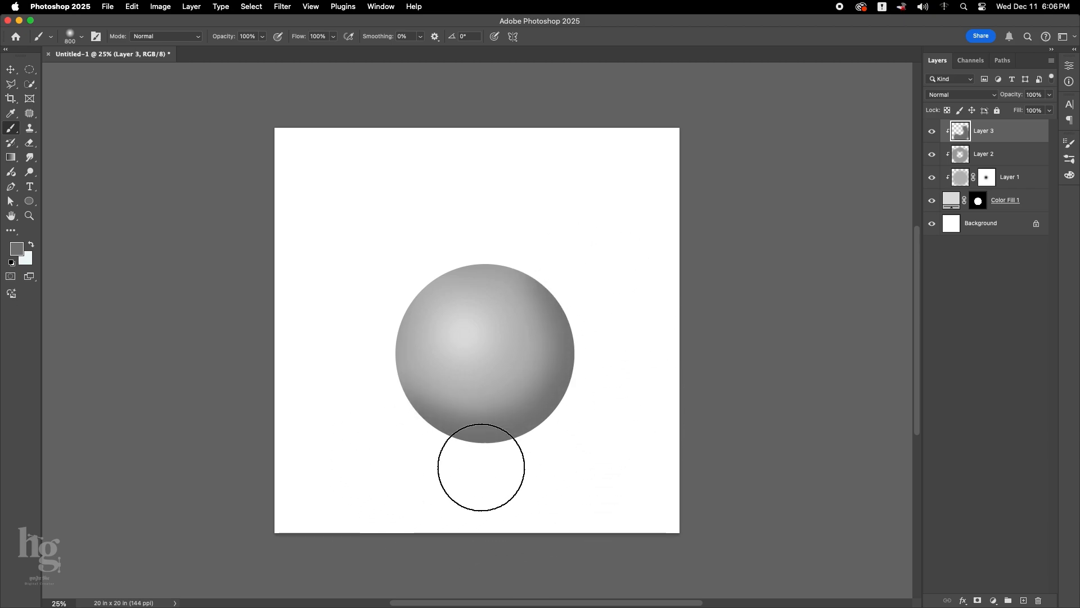
pyautogui.moveTo(346, 392); pyautogui.dragTo(612, 453)
pyautogui.press('v')
pyautogui.scroll(-1, 560, 304)
pyautogui.click(682, 378)
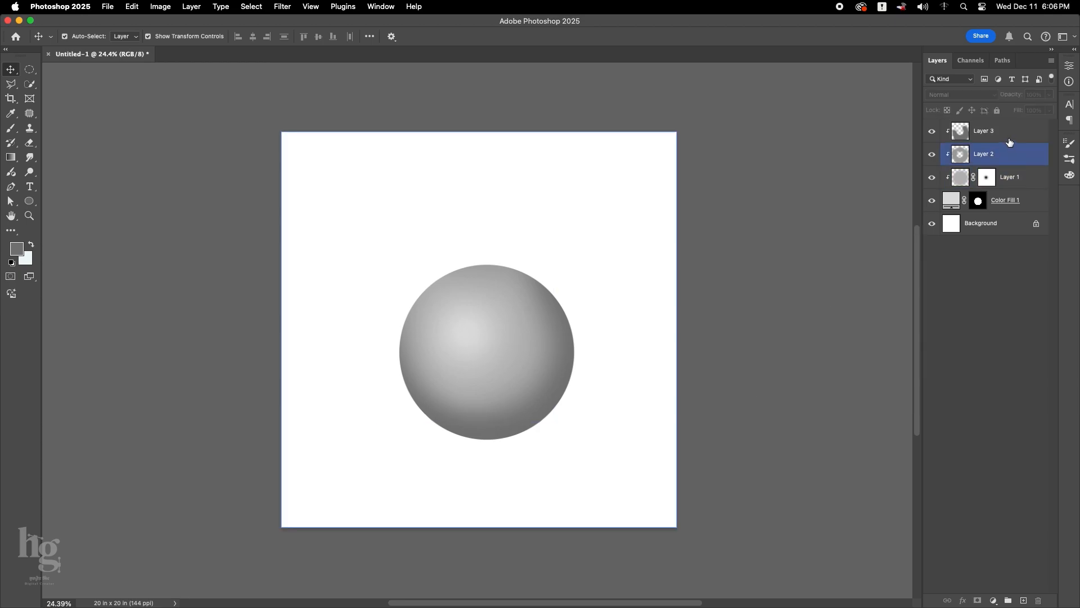
# Add a clipped layer above Layer 3 and dab a white highlight on the sphere's light spot with a soft 250 px brush.
pyautogui.click(1009, 133)
pyautogui.click(1024, 599)
pyautogui.press('b')
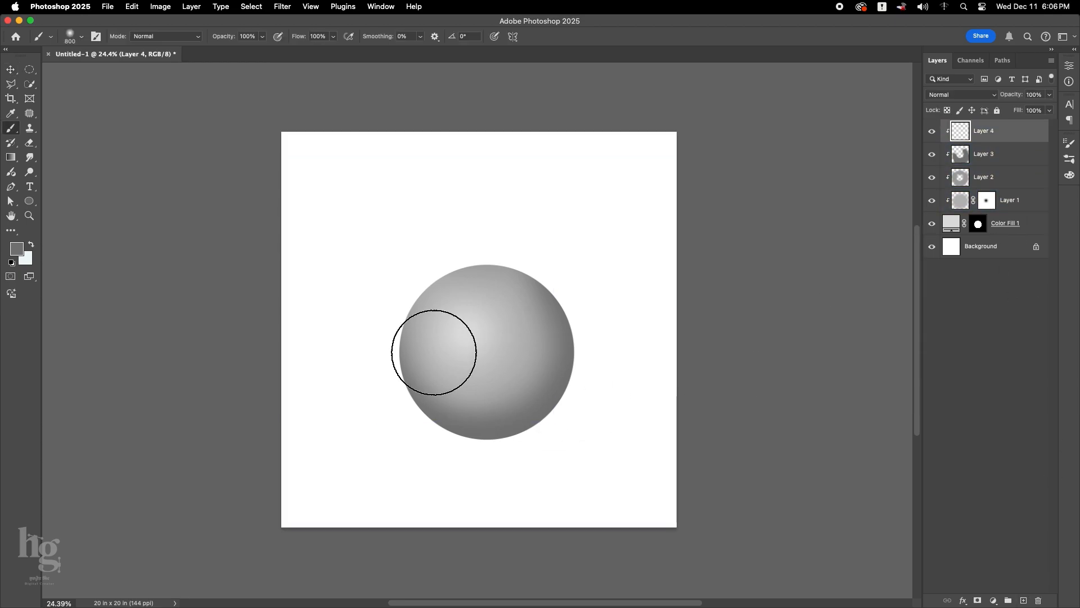
pyautogui.scroll(1, 465, 339)
pyautogui.scroll(1, 466, 339)
pyautogui.press('[')
pyautogui.press('[')
pyautogui.press('[')
pyautogui.press('d')
pyautogui.press('x')
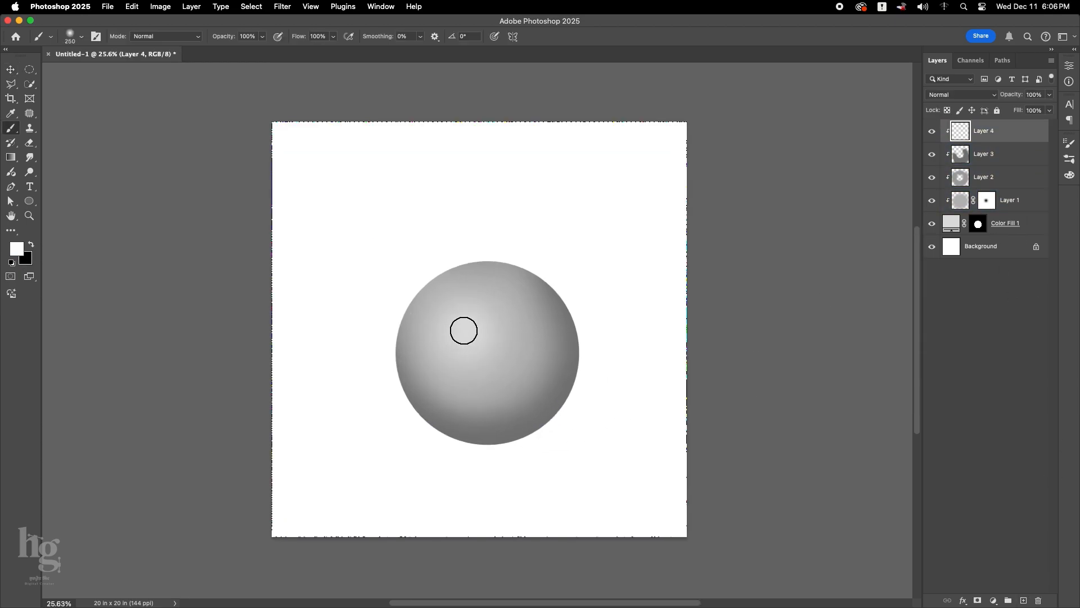
pyautogui.click(464, 330)
# Scale the white highlight on Layer 4 up to about 151% around its centre.
pyautogui.press('super+t')
pyautogui.moveTo(484, 350)
pyautogui.mouseDown()
pyautogui.moveTo(511, 362)
pyautogui.moveTo(496, 361)
pyautogui.mouseUp()
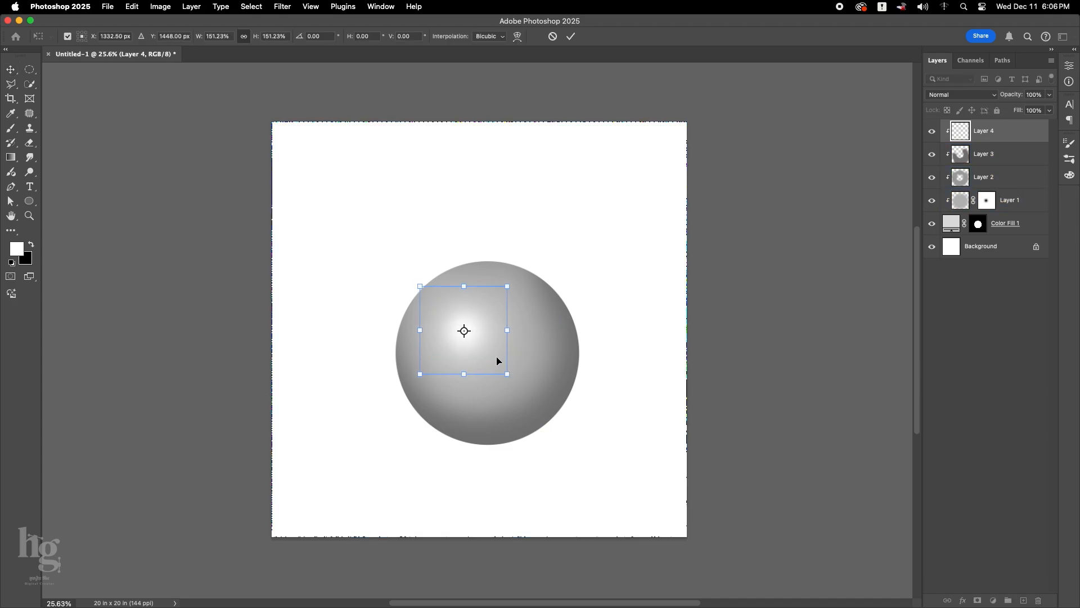
pyautogui.scroll(1, 493, 355)
pyautogui.press('Return')
pyautogui.press('v')
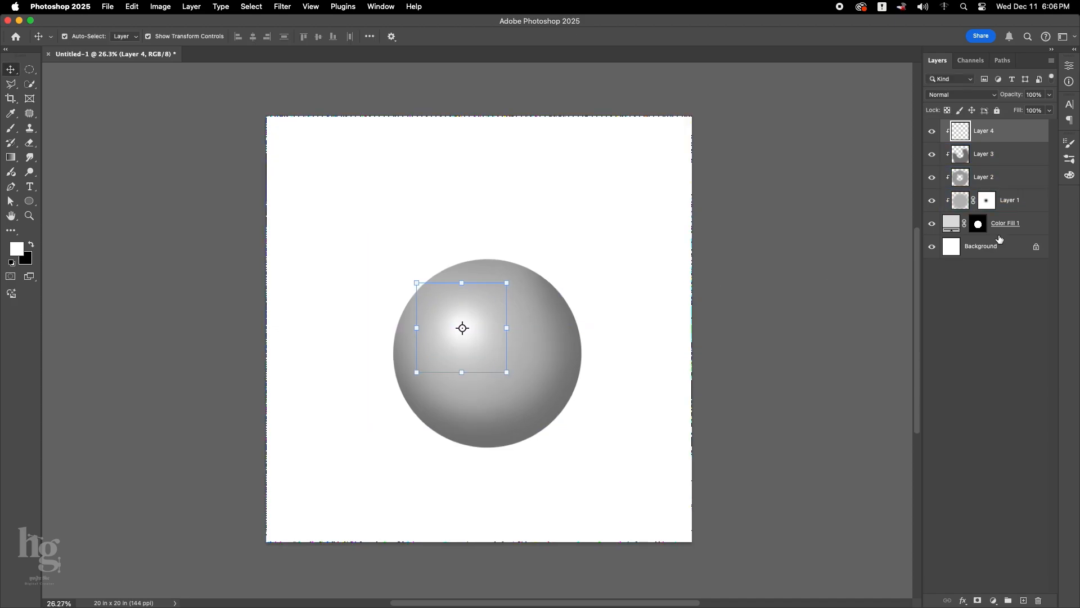
# Group all the sphere layers above the background and name the group "grey".
pyautogui.press('super+alt+a')
pyautogui.press('super+g')
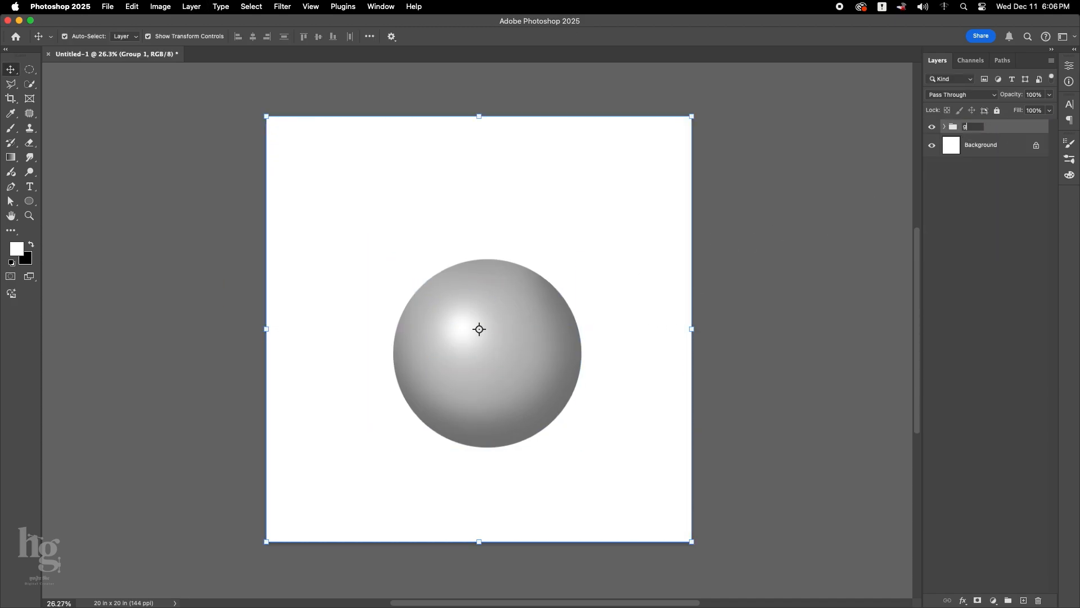
pyautogui.press('Return')
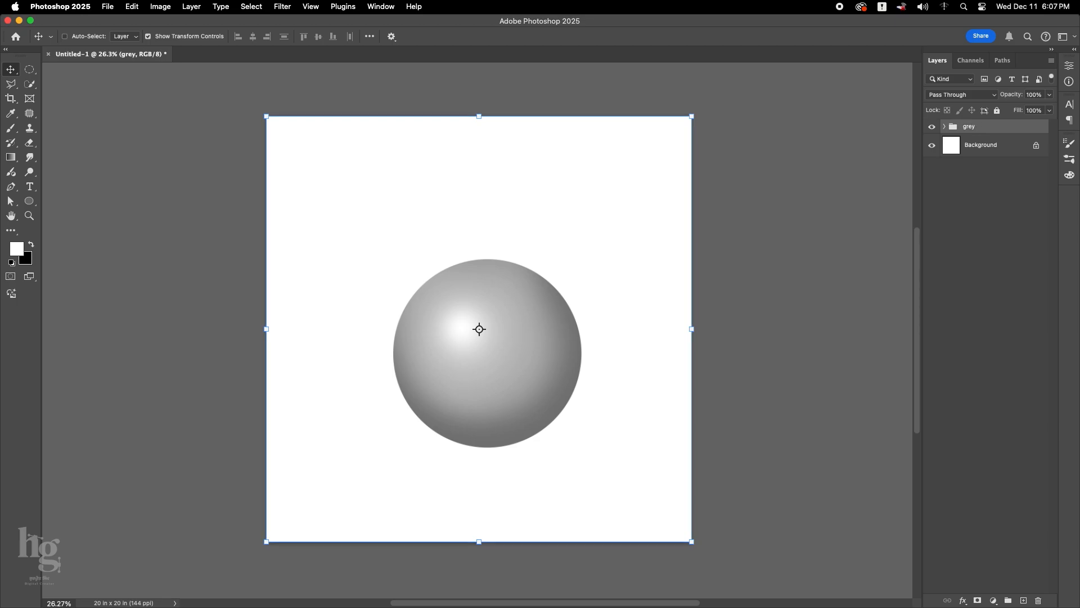
# Move the grey sphere group to the upper-left area of the canvas.
pyautogui.press('super+t')
pyautogui.moveTo(514, 383); pyautogui.dragTo(478, 336)
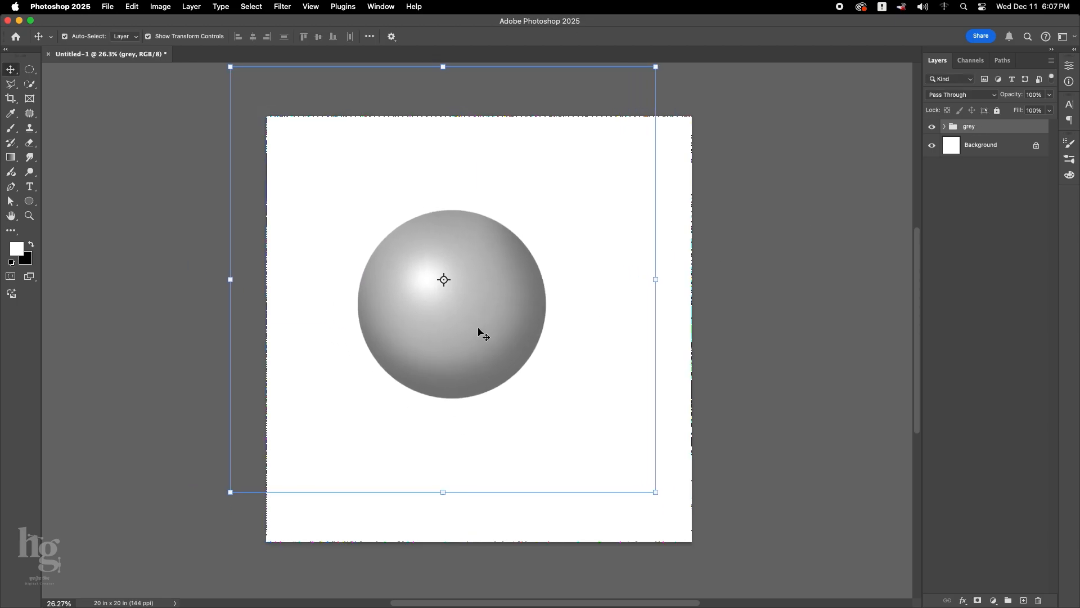
pyautogui.moveTo(543, 331); pyautogui.dragTo(488, 275)
pyautogui.press('Return')
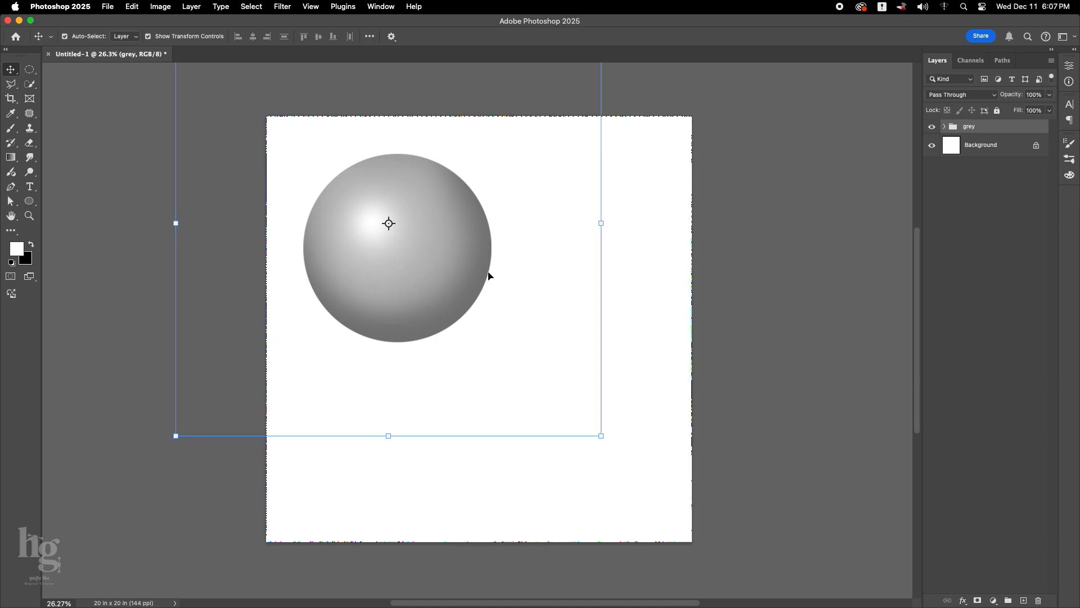
# Duplicate the grey group, hide the original, and name the copy "red ball".
pyautogui.press('super+j')
pyautogui.click(932, 141)
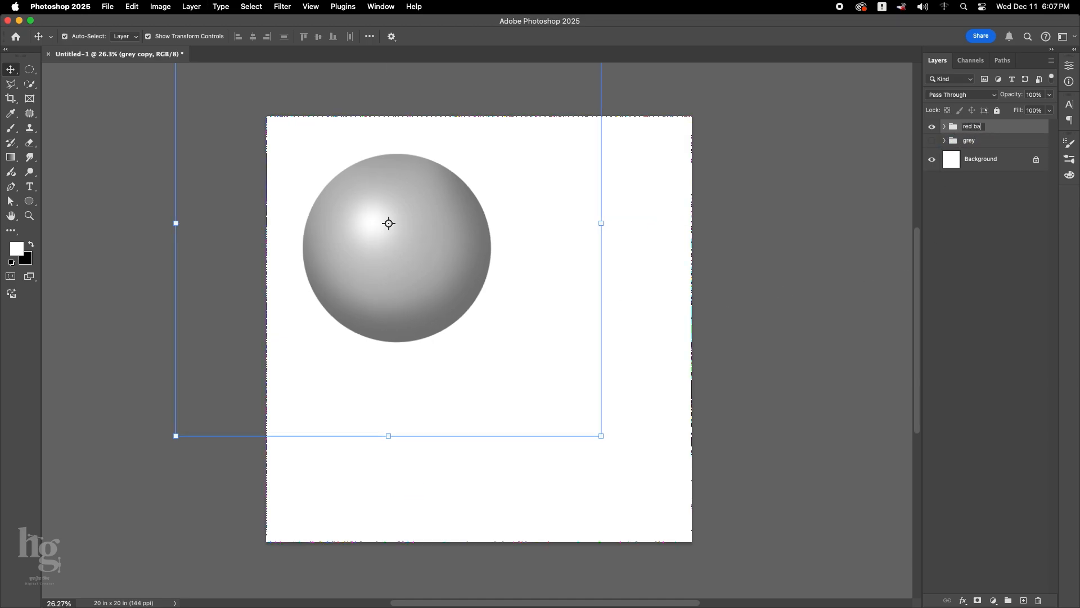
pyautogui.write('ll')
pyautogui.press('Return')
# Add a Gradient Map adjustment above Layer 4 in the red ball group and clip it to the sphere.
pyautogui.click(944, 127)
pyautogui.click(992, 145)
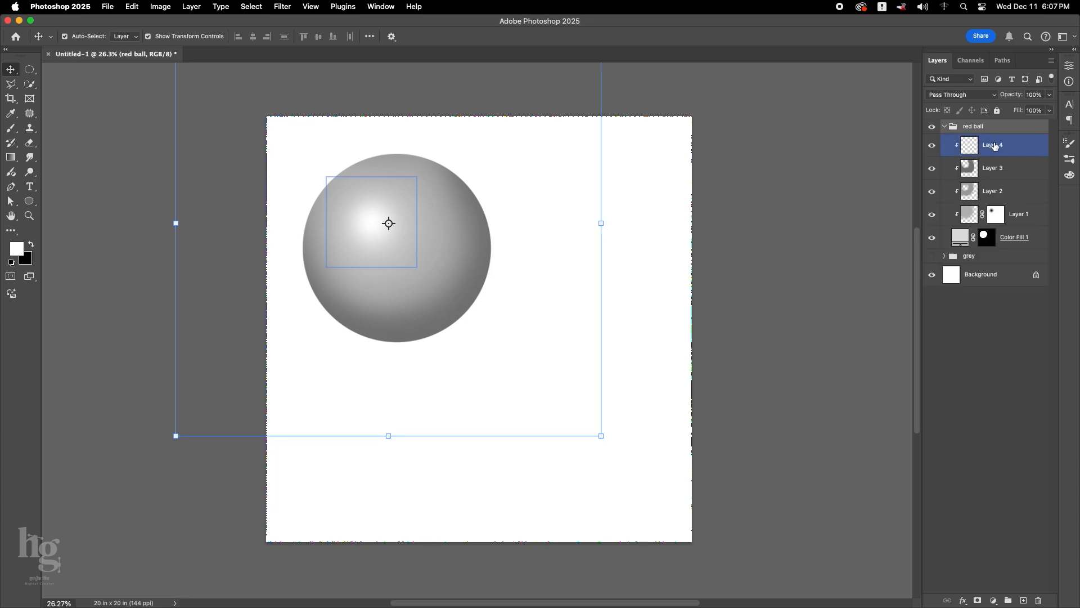
pyautogui.click(993, 601)
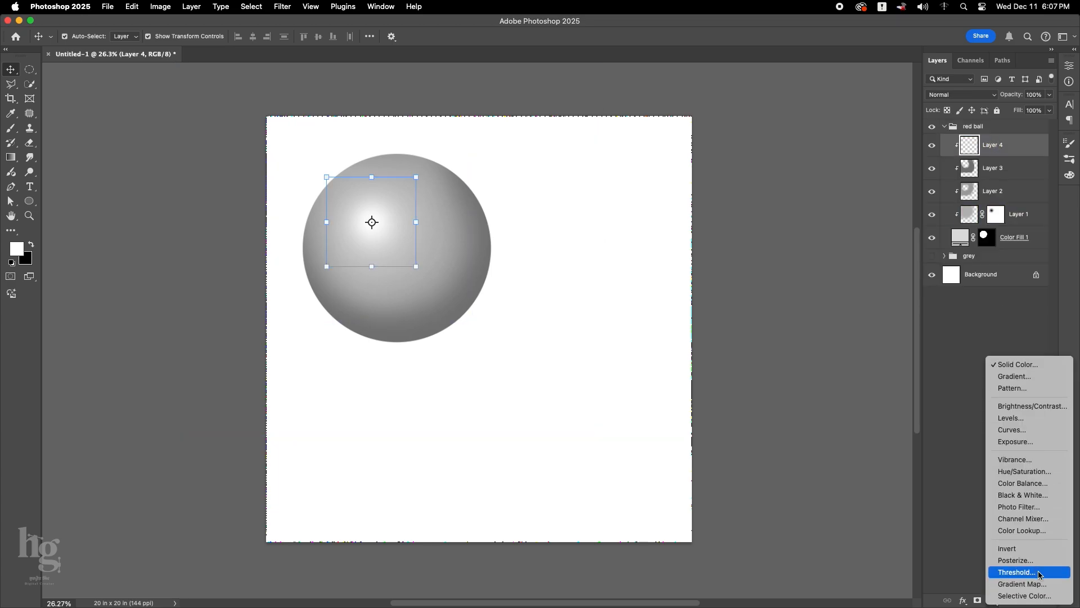
pyautogui.click(1007, 584)
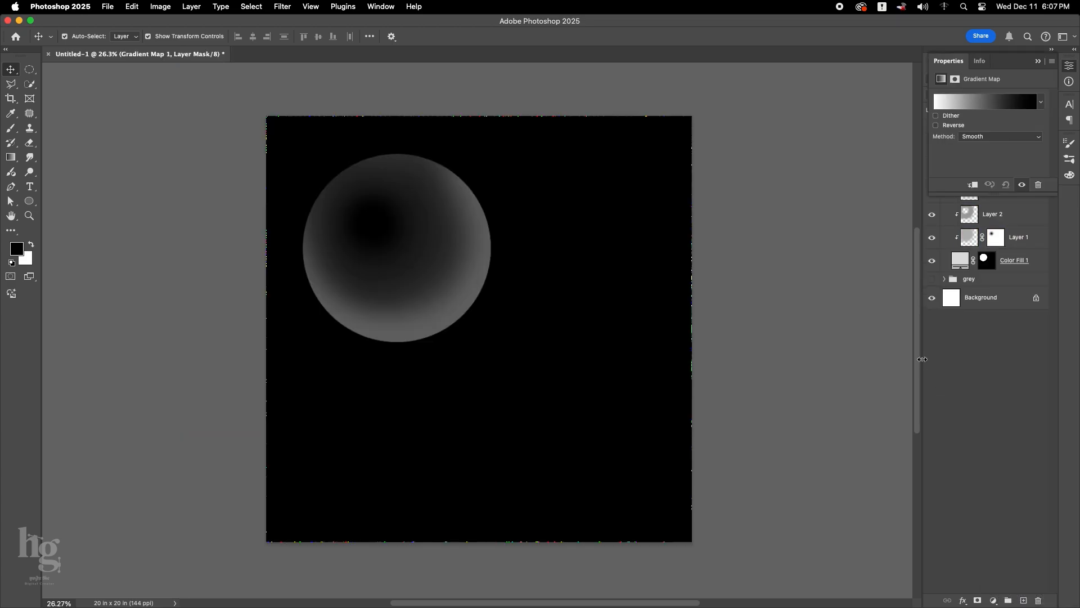
pyautogui.click(974, 185)
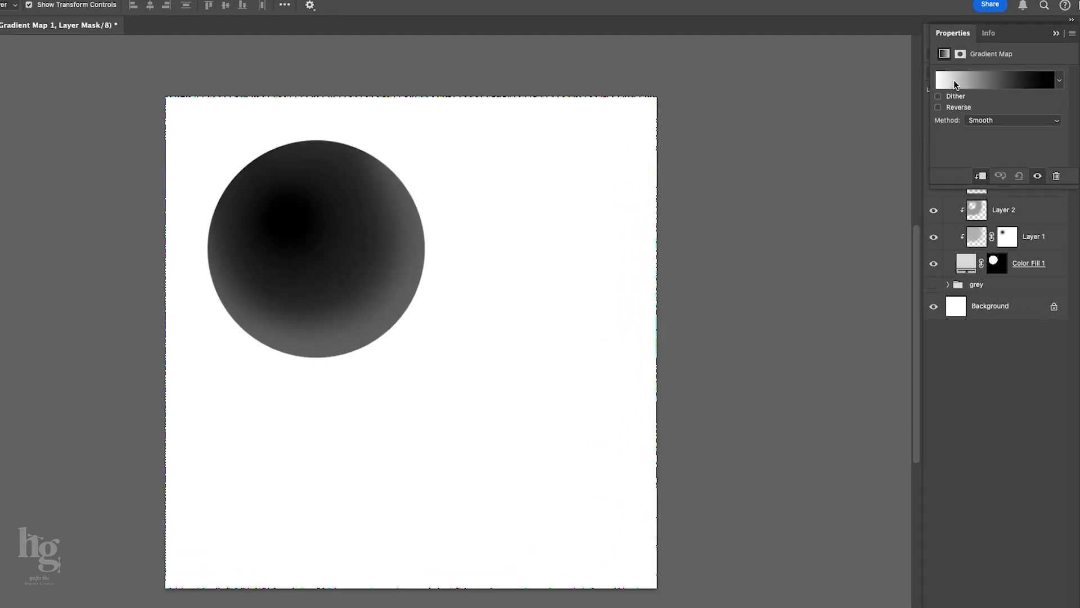
# Set the starting color stop of the red ball's Gradient Map to ffc990.
pyautogui.click(950, 105)
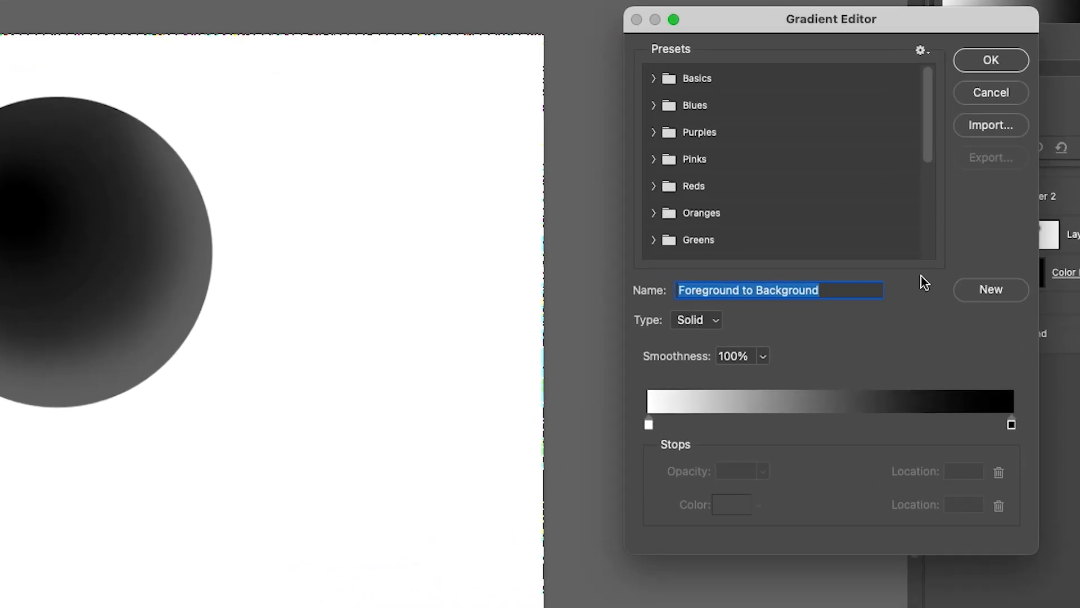
pyautogui.click(1012, 426)
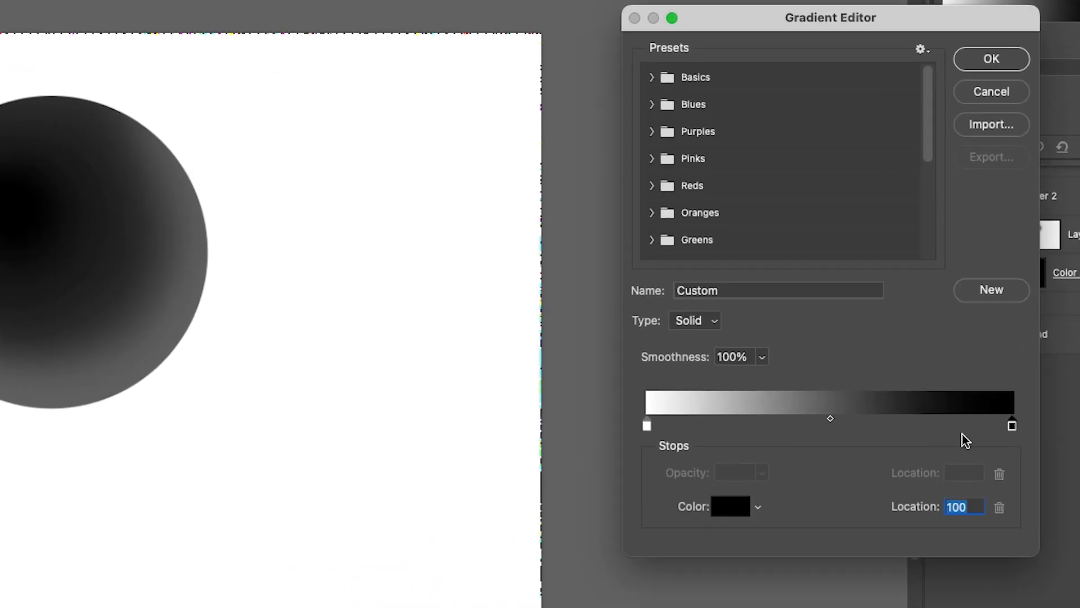
pyautogui.click(647, 427)
pyautogui.click(730, 513)
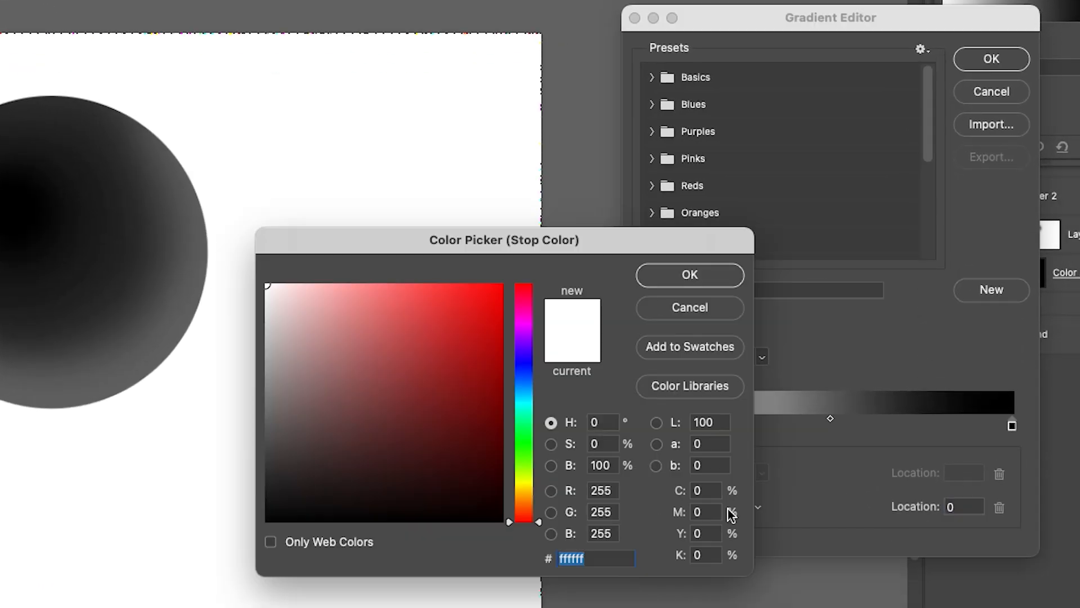
pyautogui.write('ffc990')
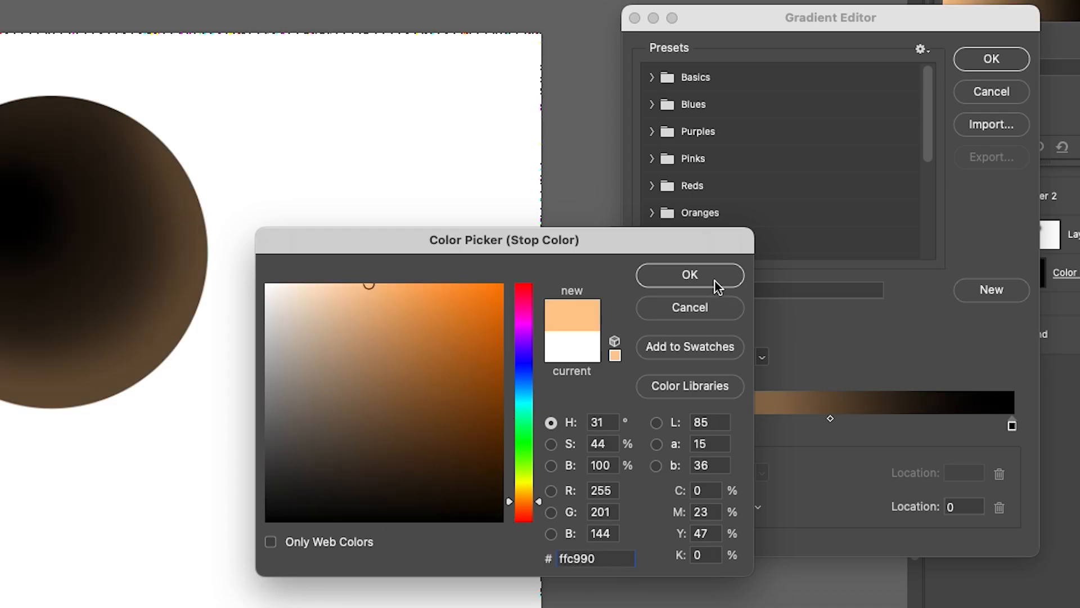
pyautogui.click(712, 277)
# Set the end color stop of the red ball's gradient to 670829.
pyautogui.click(1013, 426)
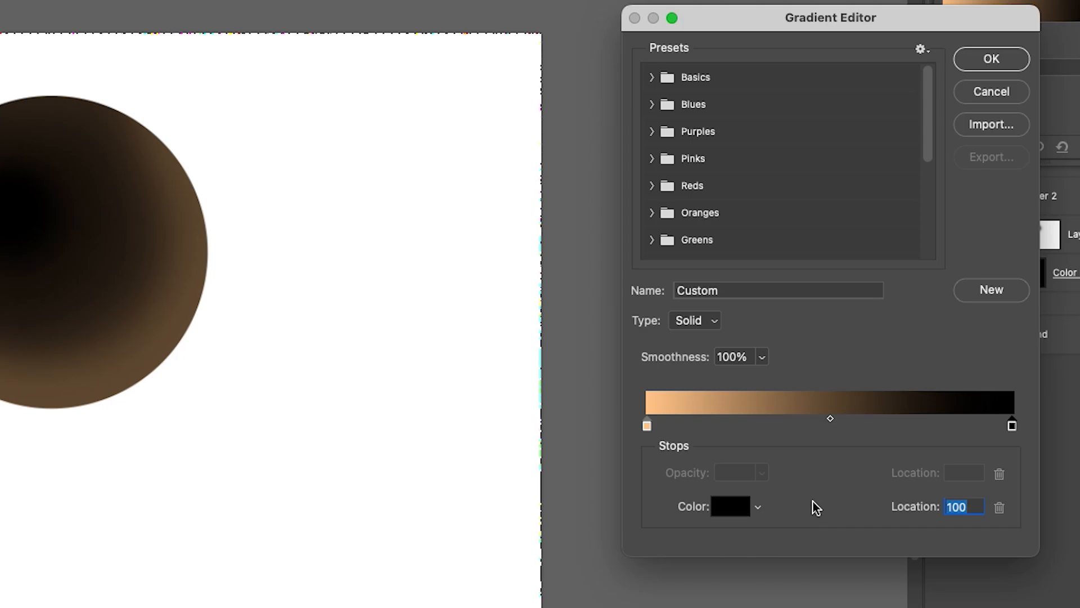
pyautogui.click(731, 507)
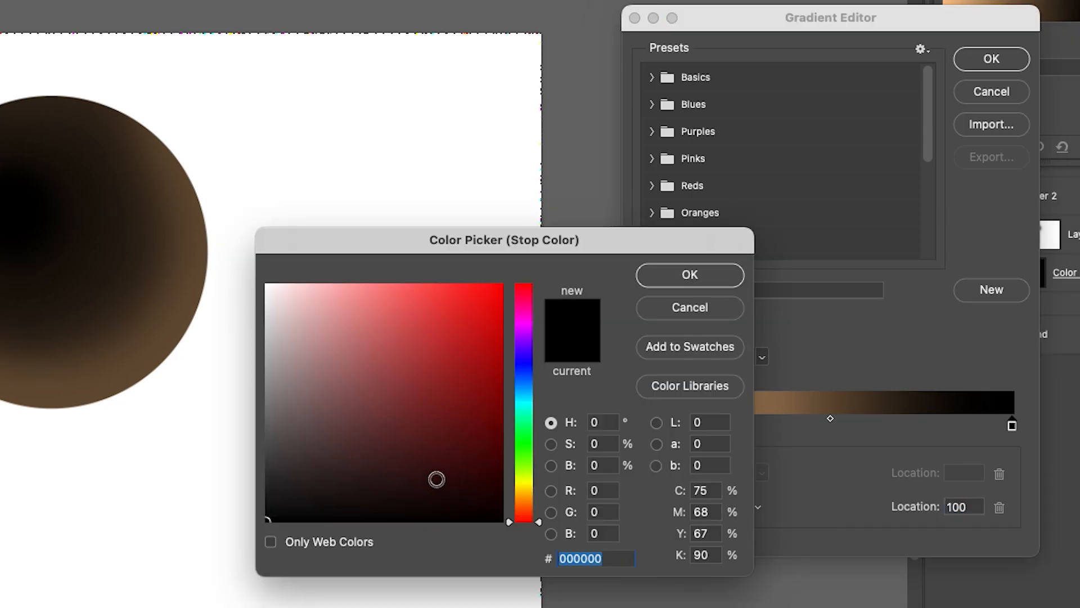
pyautogui.write('67082')
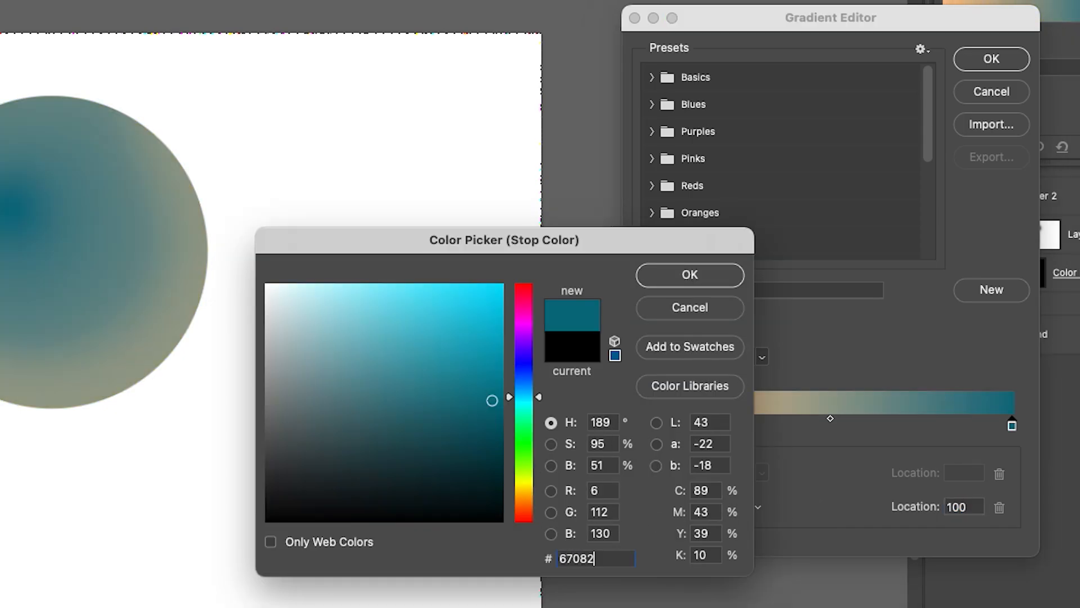
pyautogui.write('9')
pyautogui.click(715, 277)
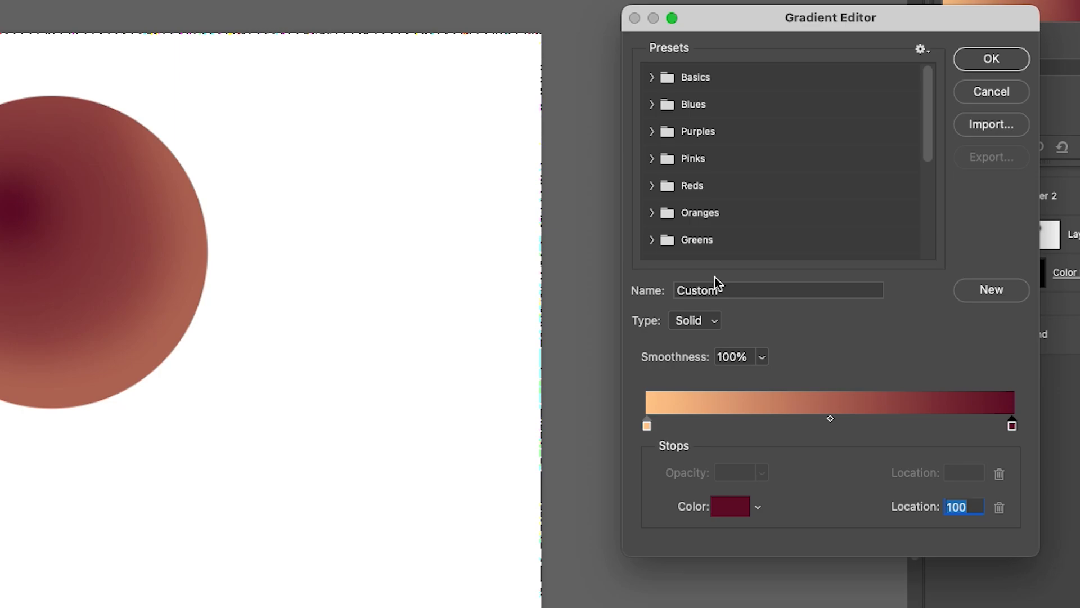
# Add a middle color stop at location 34 with color f91362 and apply the gradient.
pyautogui.click(776, 424)
pyautogui.moveTo(774, 423); pyautogui.dragTo(770, 423)
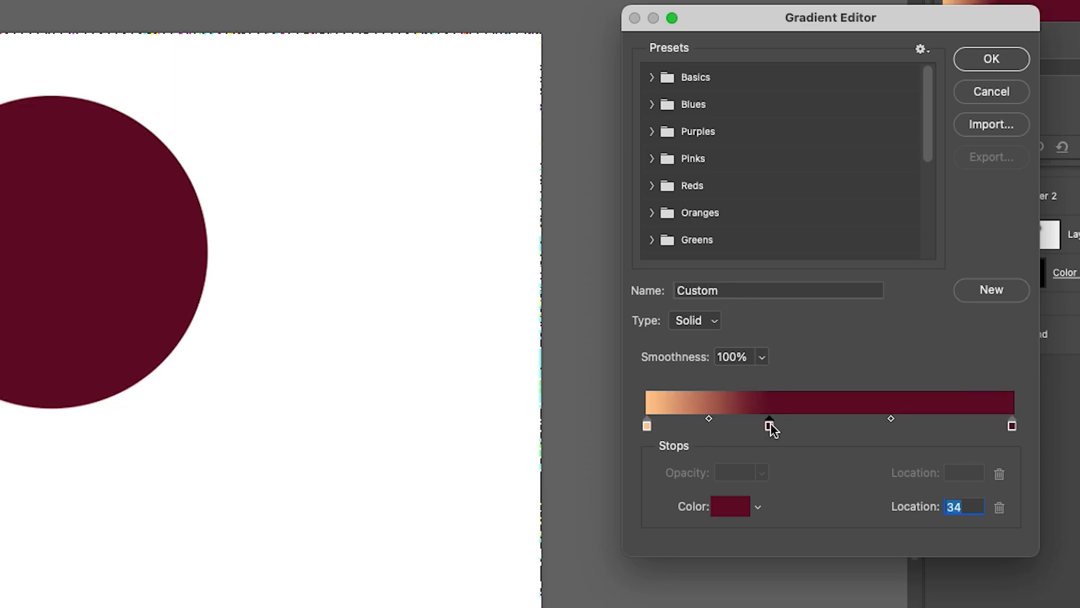
pyautogui.click(731, 508)
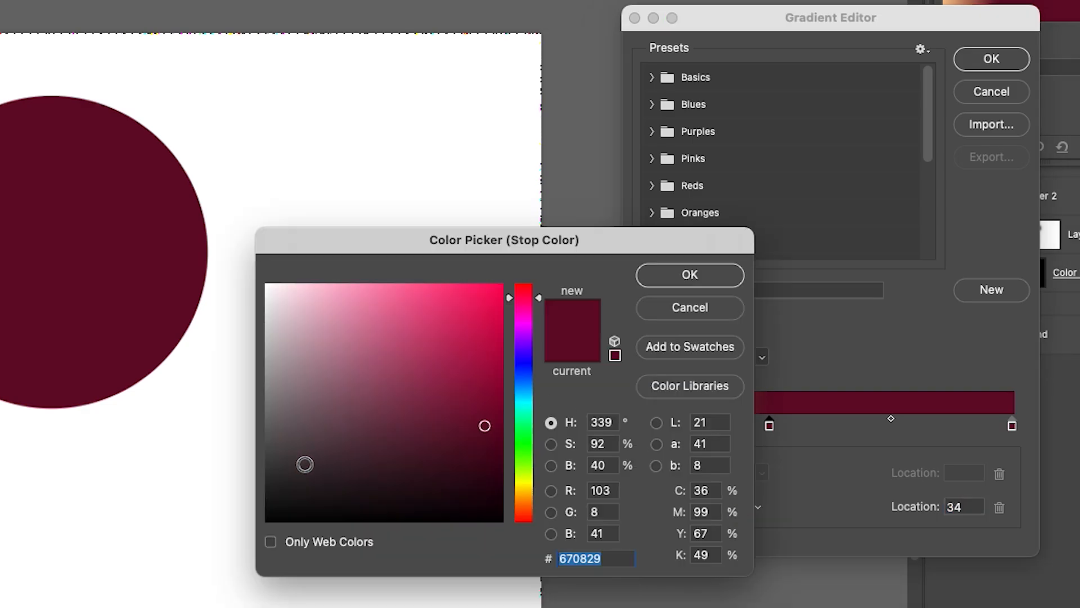
pyautogui.write('f')
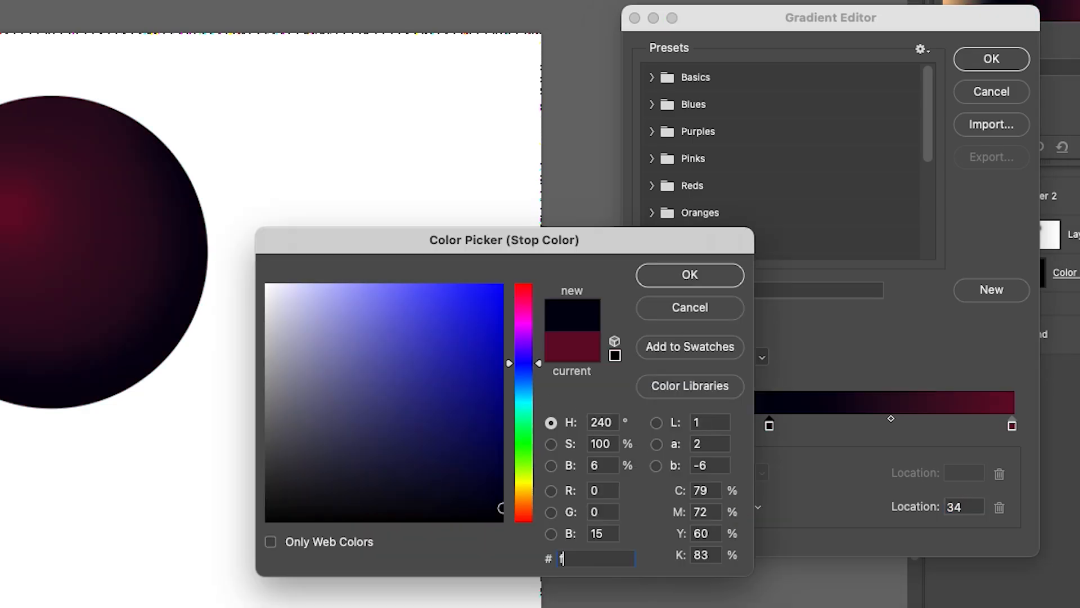
pyautogui.write('91362')
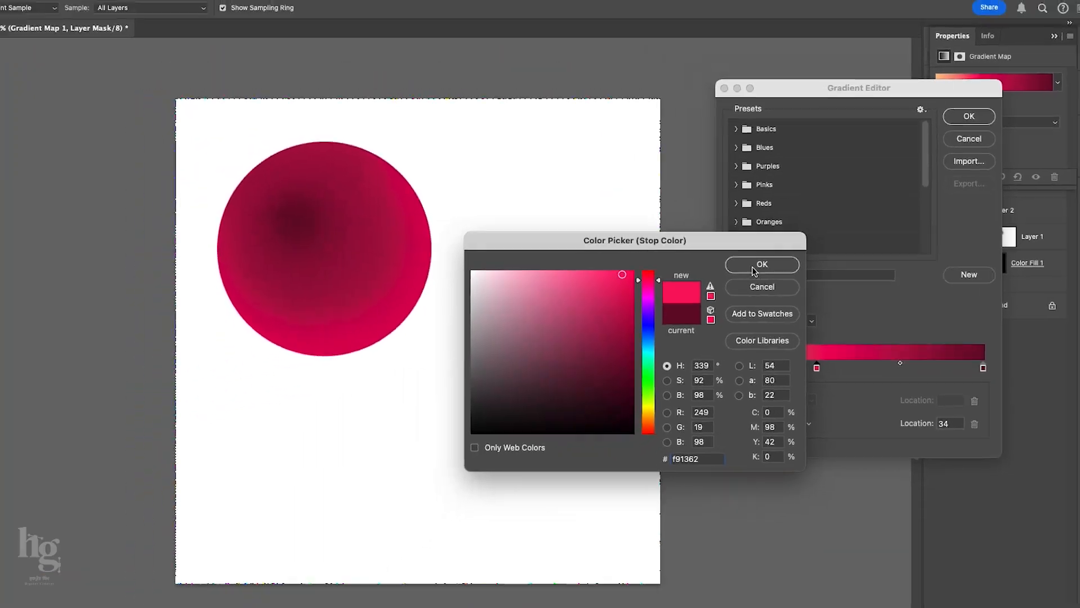
pyautogui.click(755, 271)
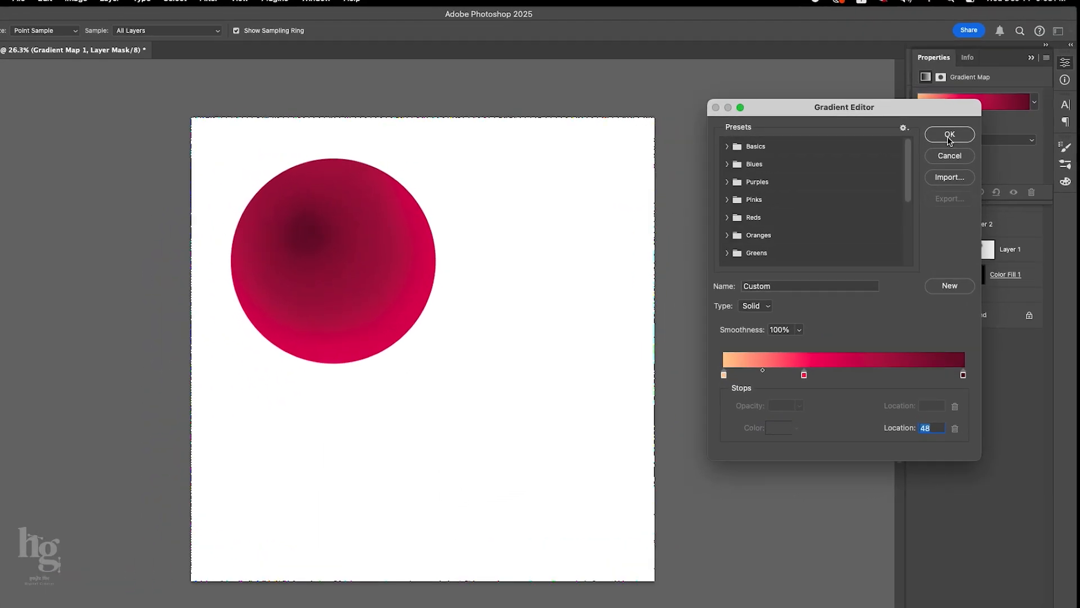
pyautogui.click(963, 131)
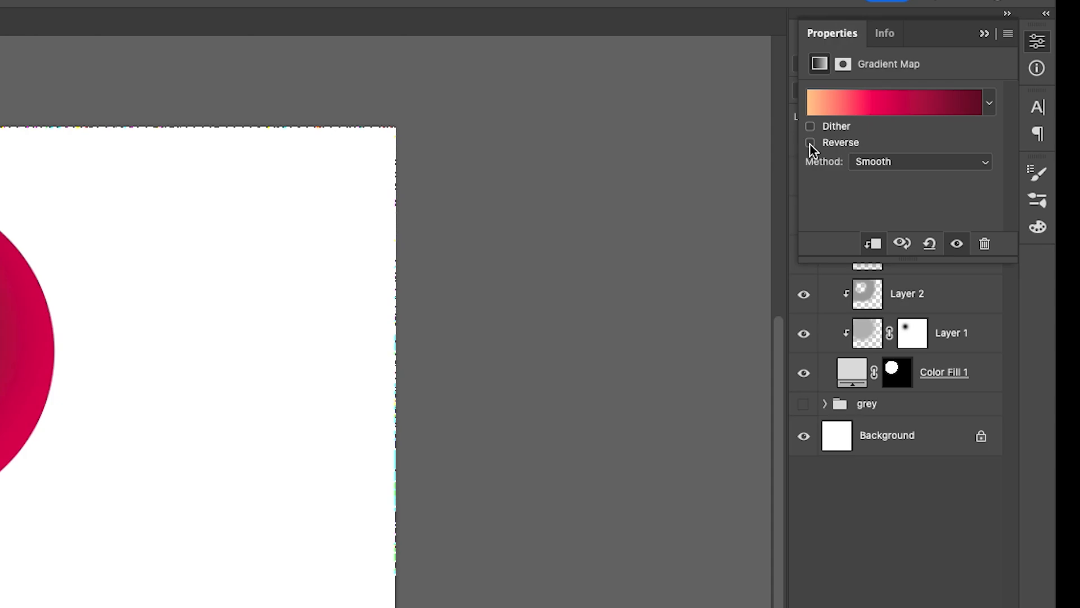
# Reverse the Gradient Map and fine-tune its transitions, placing the middle pink-red stop at location 33.
pyautogui.click(935, 125)
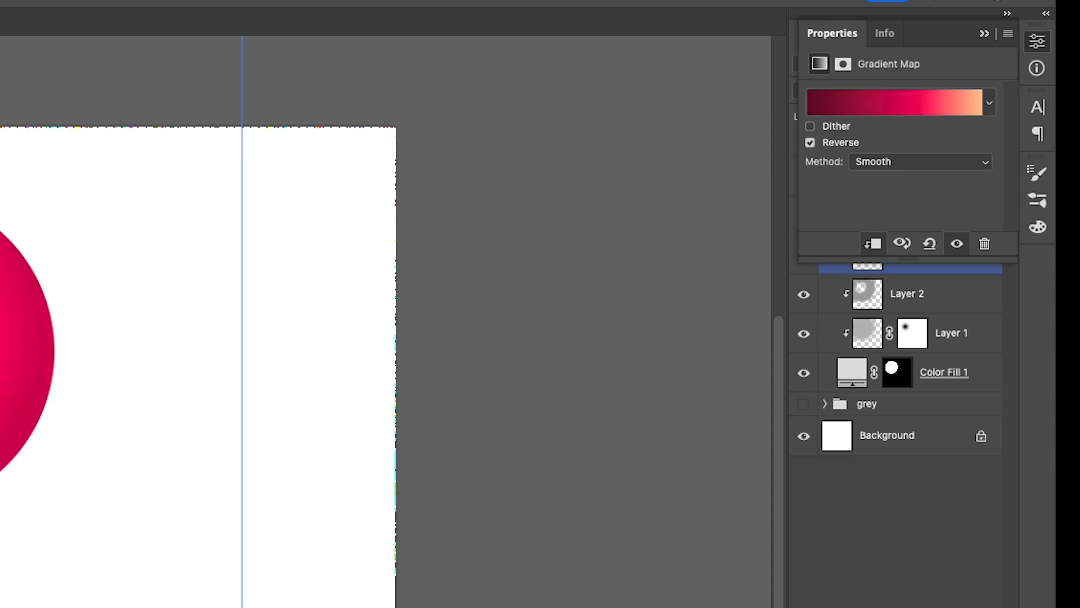
pyautogui.click(886, 113)
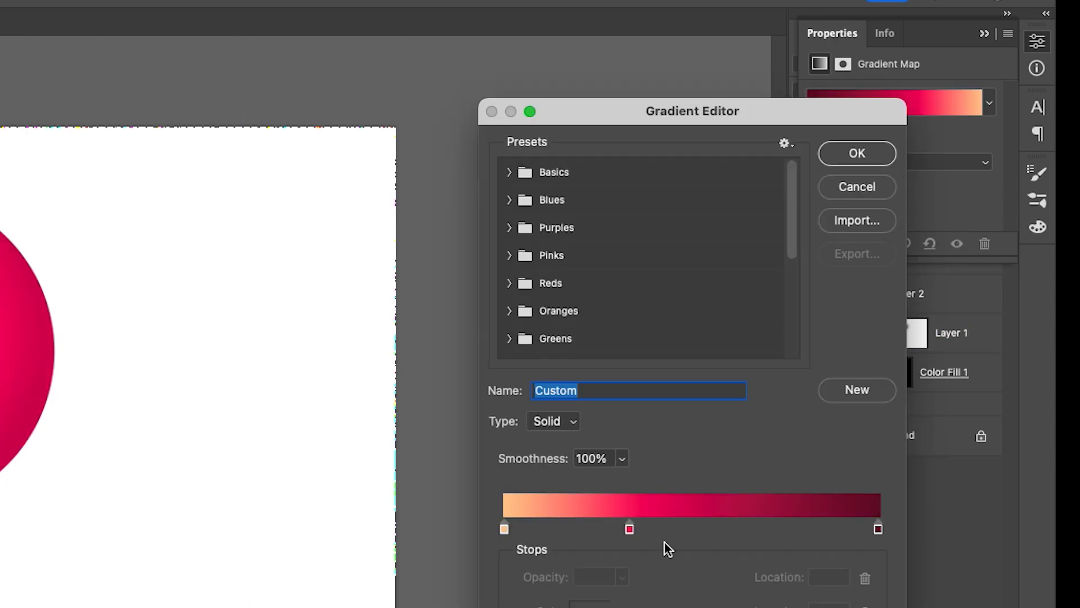
pyautogui.click(629, 530)
pyautogui.moveTo(762, 522); pyautogui.dragTo(738, 523)
pyautogui.moveTo(629, 529); pyautogui.dragTo(632, 530)
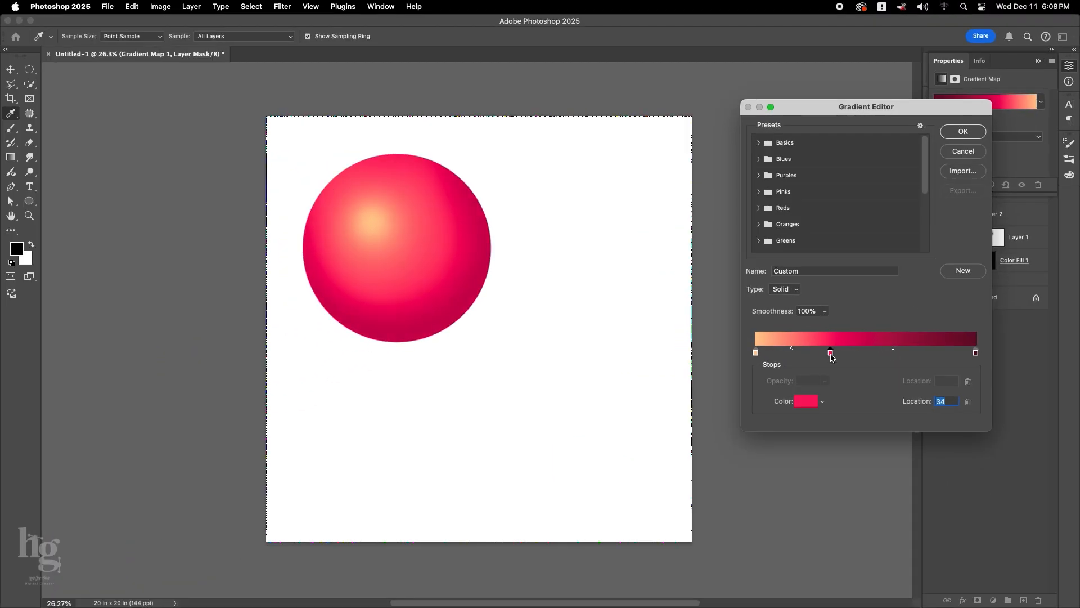
pyautogui.moveTo(832, 358); pyautogui.dragTo(831, 359)
pyautogui.click(954, 135)
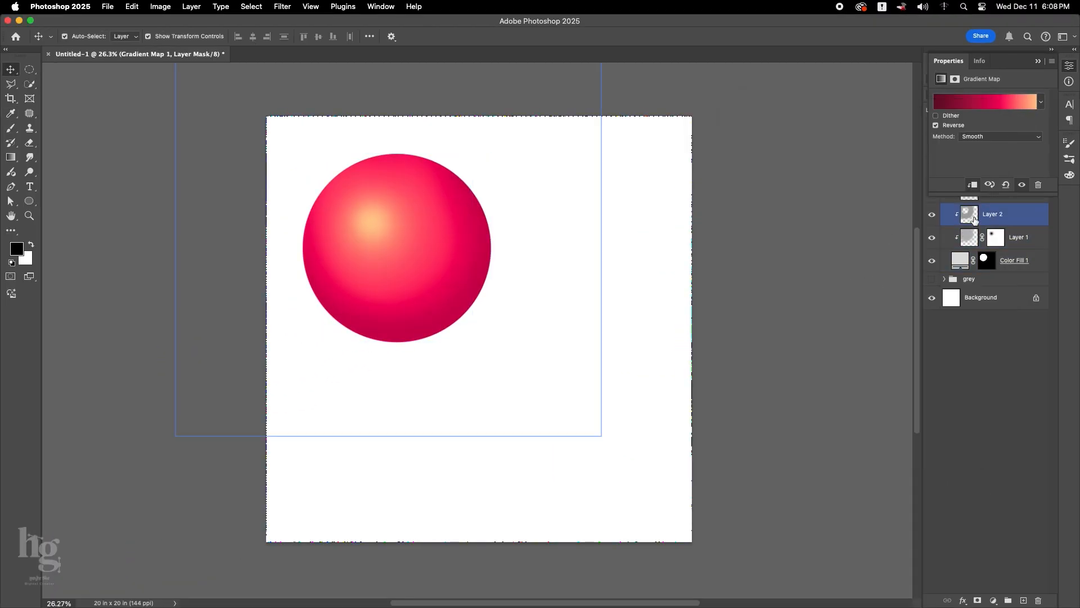
# Reopen the red ball's gradient and shift the midpoint between the pink-red and dark red stops toward the pink-red one.
pyautogui.click(974, 219)
pyautogui.click(1037, 61)
pyautogui.click(1004, 191)
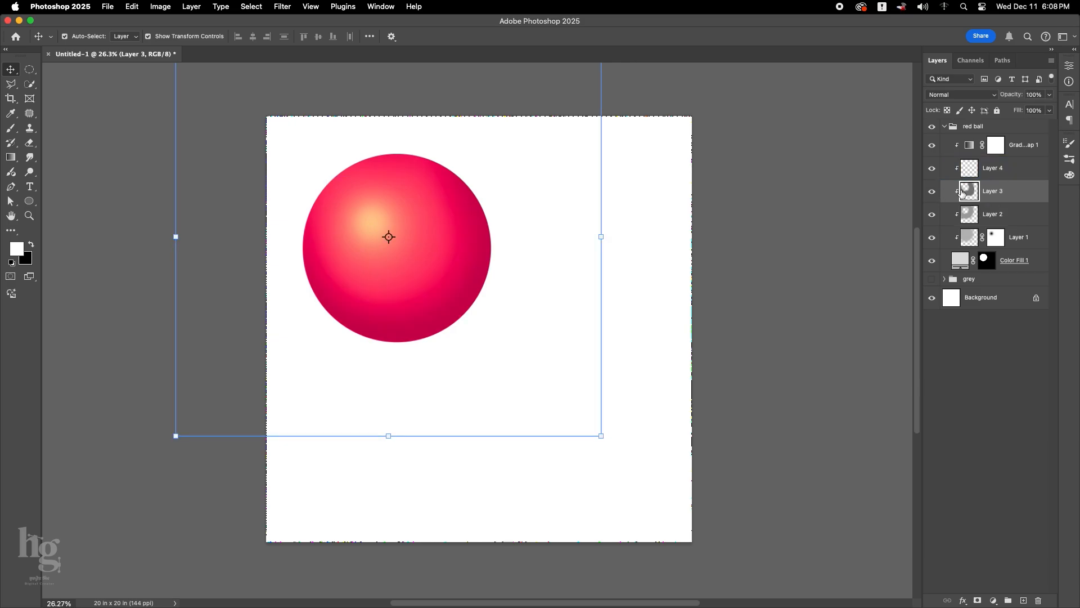
pyautogui.click(1019, 111)
pyautogui.doubleClick(969, 145)
pyautogui.click(1016, 107)
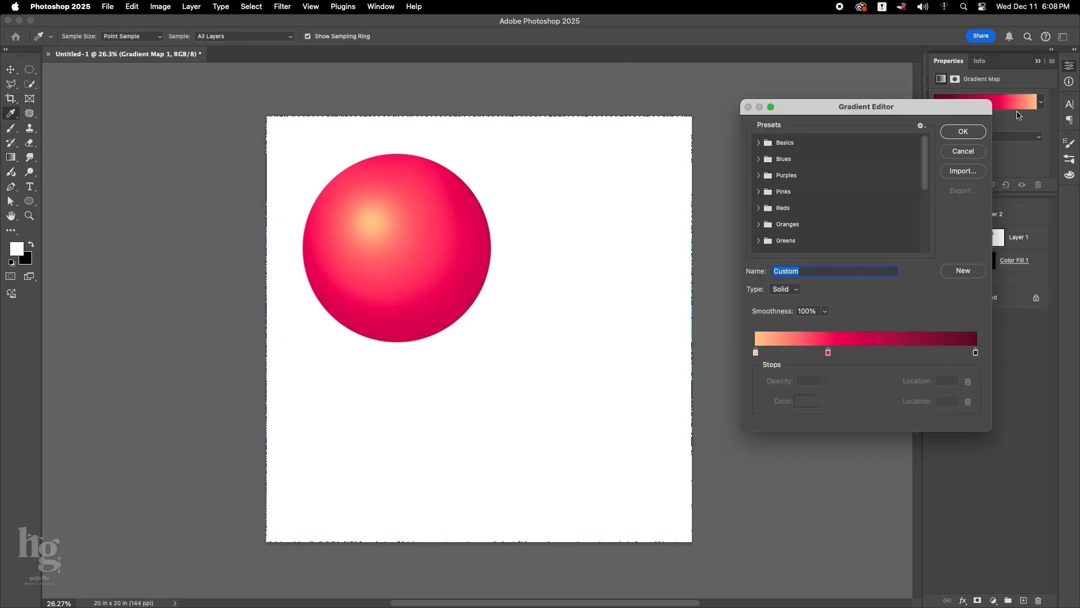
pyautogui.click(976, 353)
pyautogui.moveTo(902, 351); pyautogui.dragTo(881, 347)
pyautogui.click(963, 131)
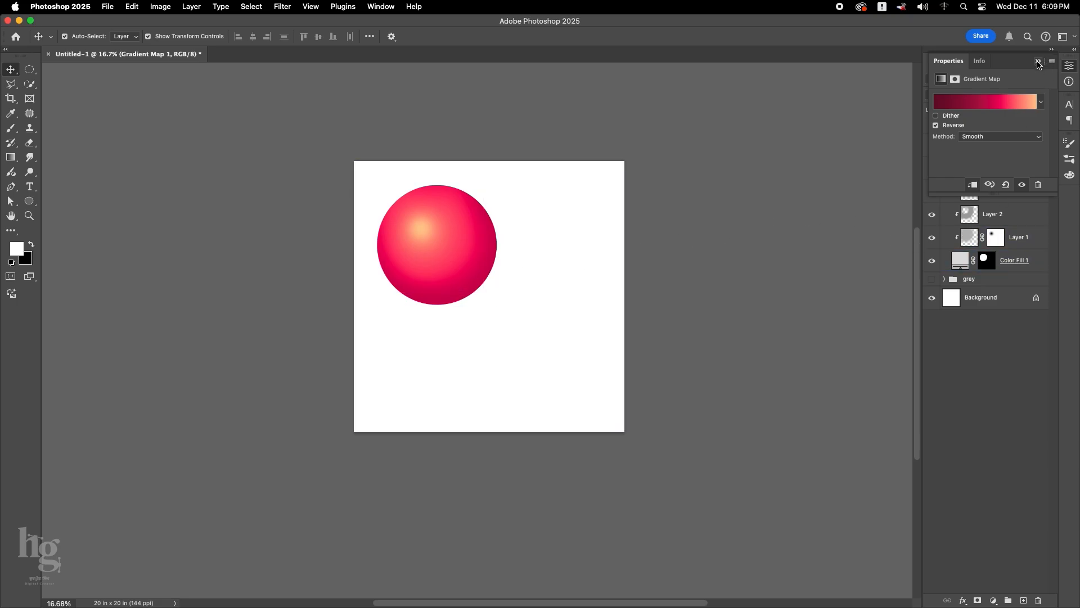
# Collapse and duplicate the red ball group, hide the original, and name the copy "green ball".
pyautogui.click(1037, 62)
pyautogui.click(1072, 52)
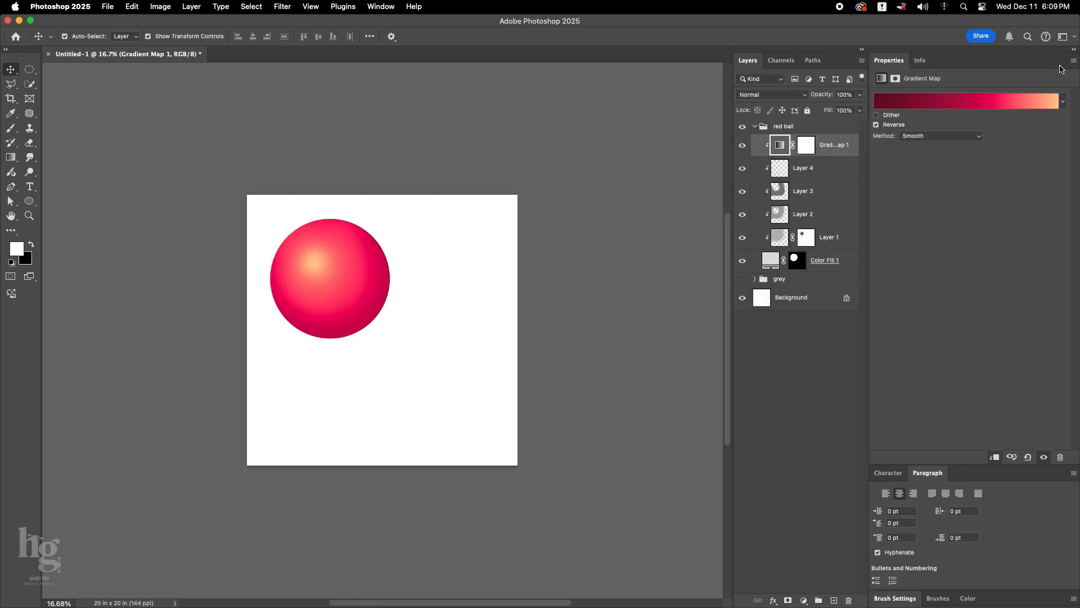
pyautogui.click(759, 127)
pyautogui.click(755, 127)
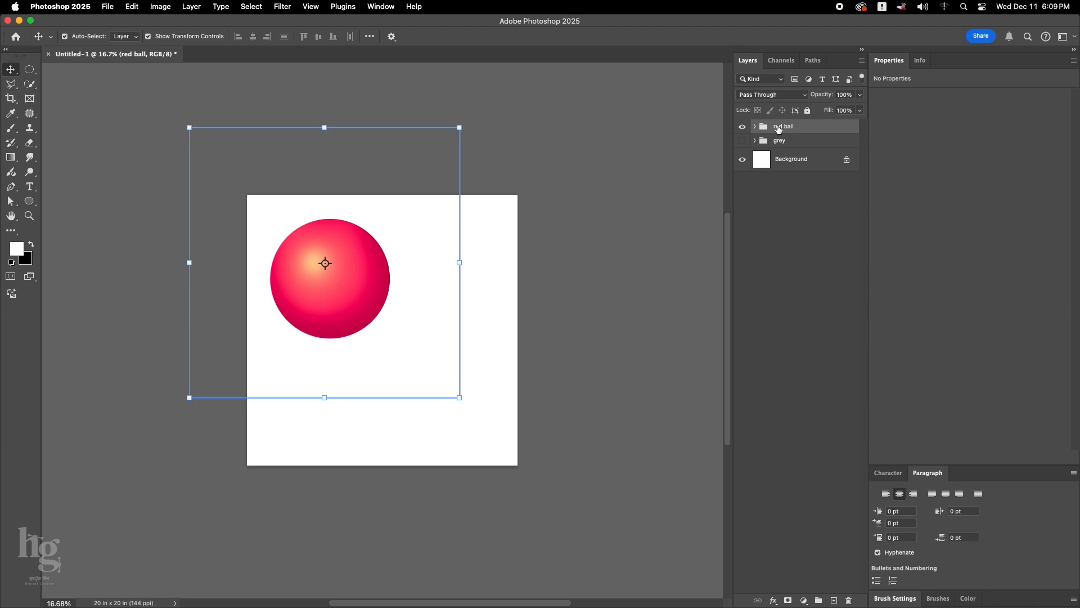
pyautogui.press('super+j')
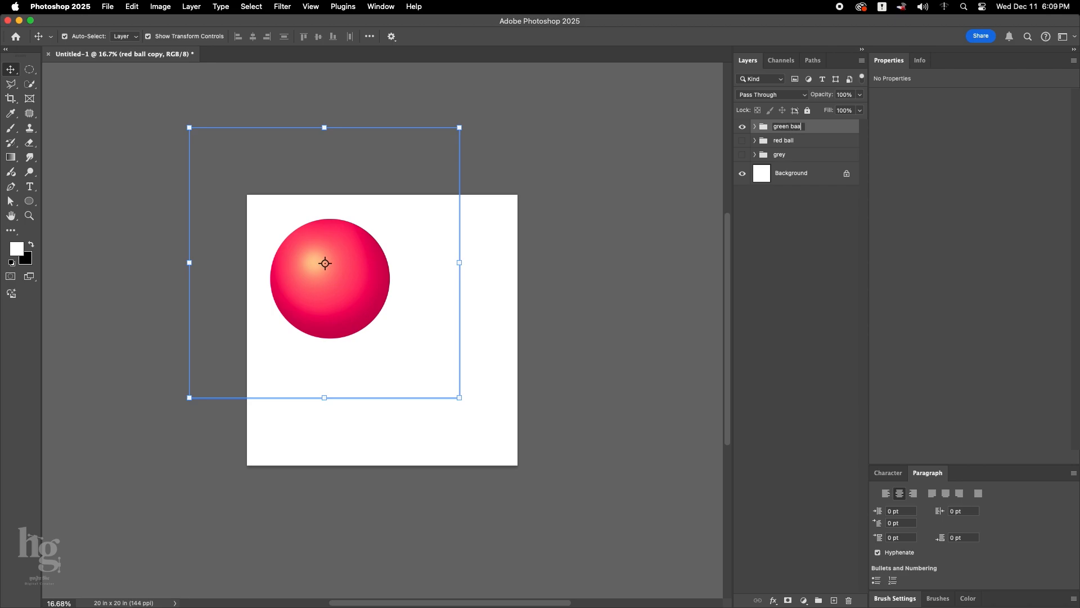
pyautogui.write('l')
pyautogui.press('Return')
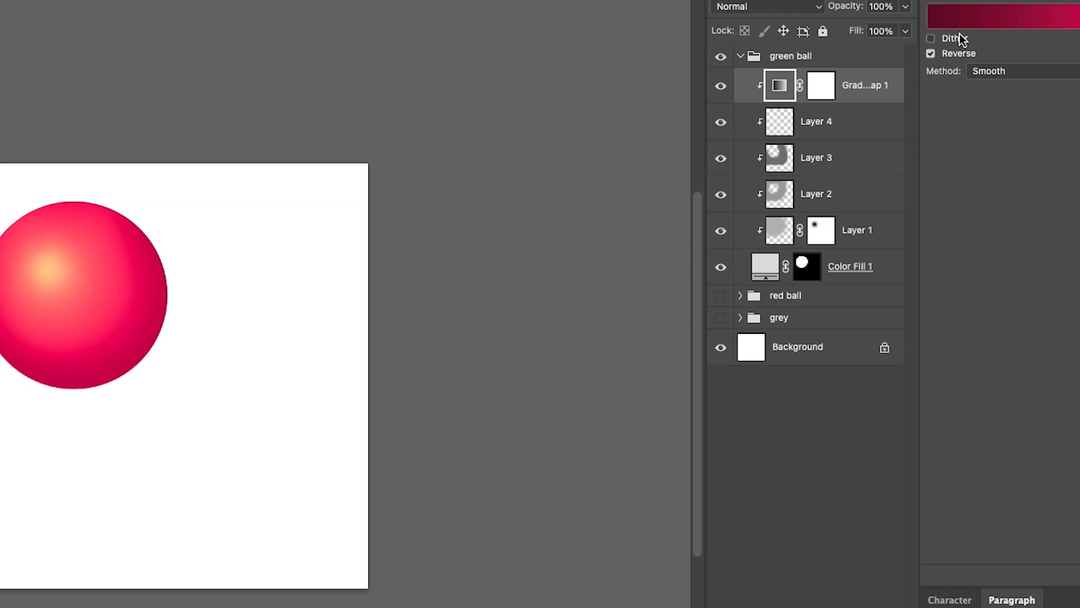
# Open the green ball's Gradient Map gradient and set its starting color stop to a7ffb3.
pyautogui.click(962, 16)
pyautogui.click(742, 412)
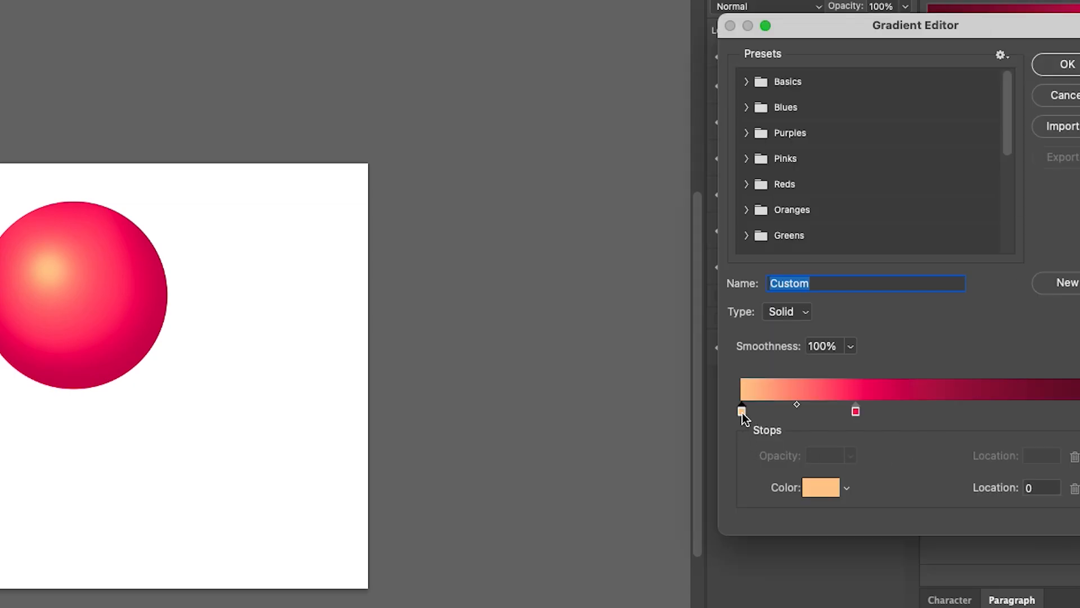
pyautogui.click(818, 489)
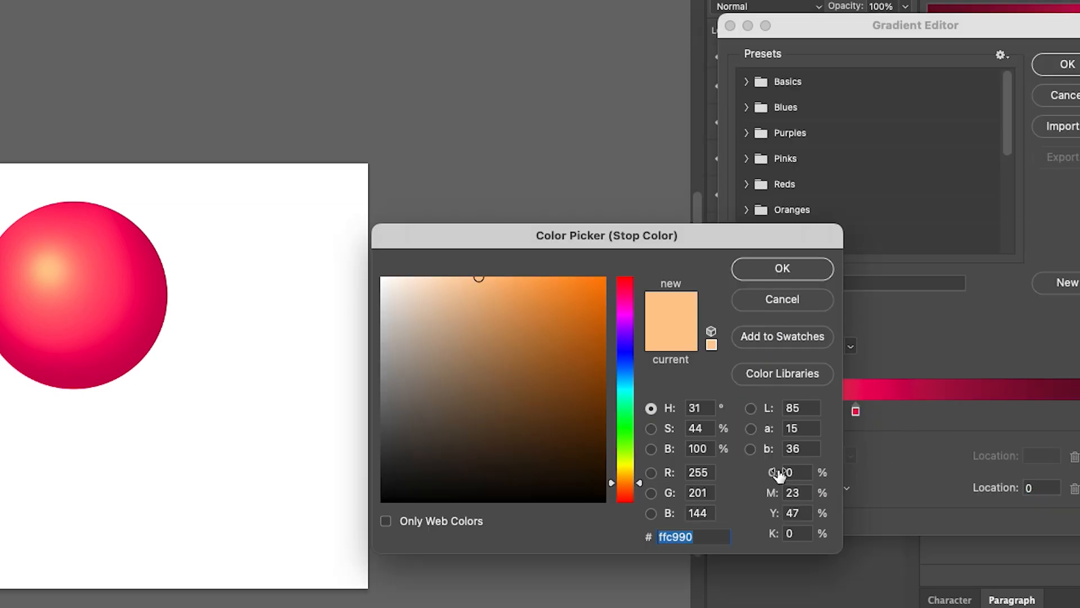
pyautogui.write('a7')
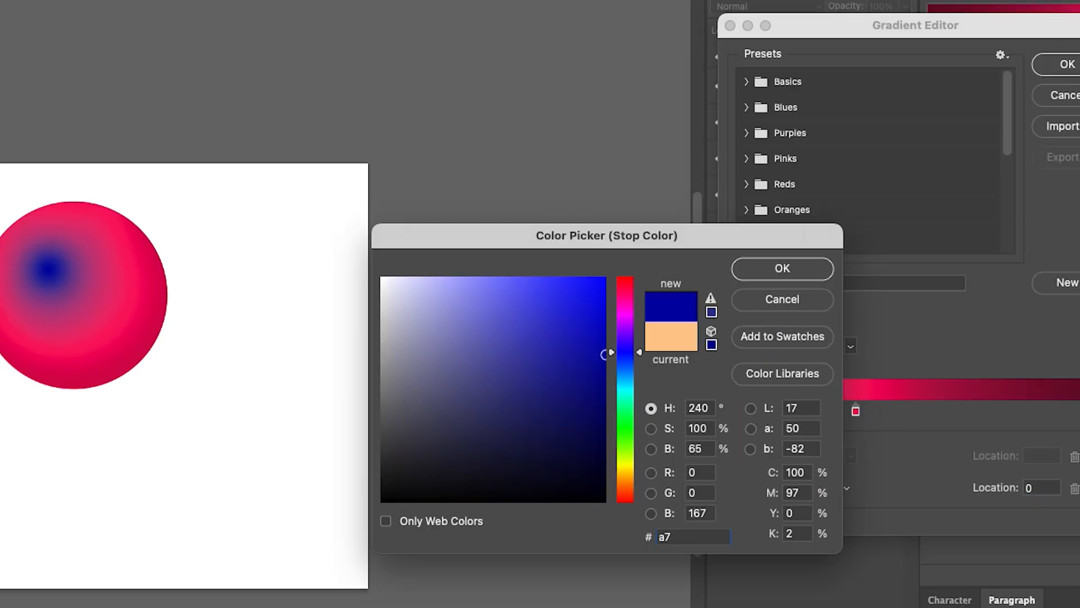
pyautogui.write('ffb3')
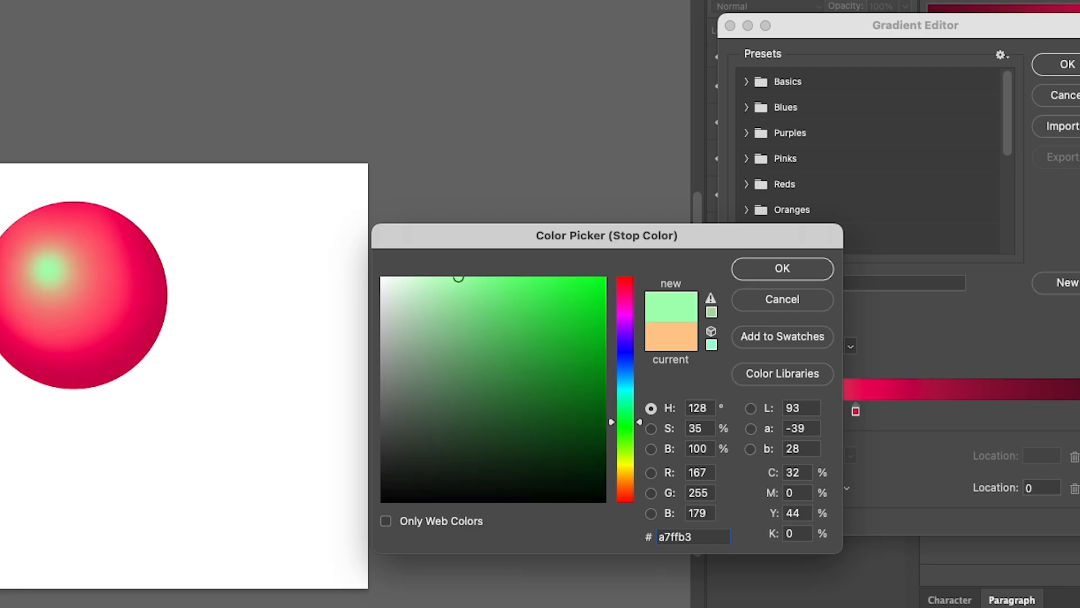
pyautogui.click(776, 264)
# Set the end color stop of the green ball's gradient to 004a00.
pyautogui.click(1079, 411)
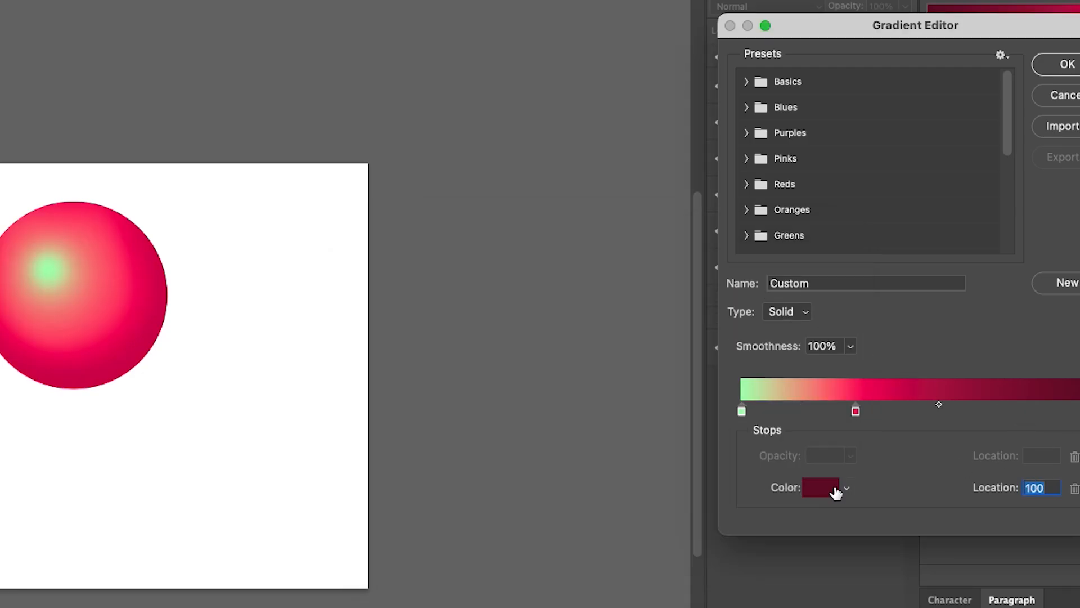
pyautogui.click(833, 489)
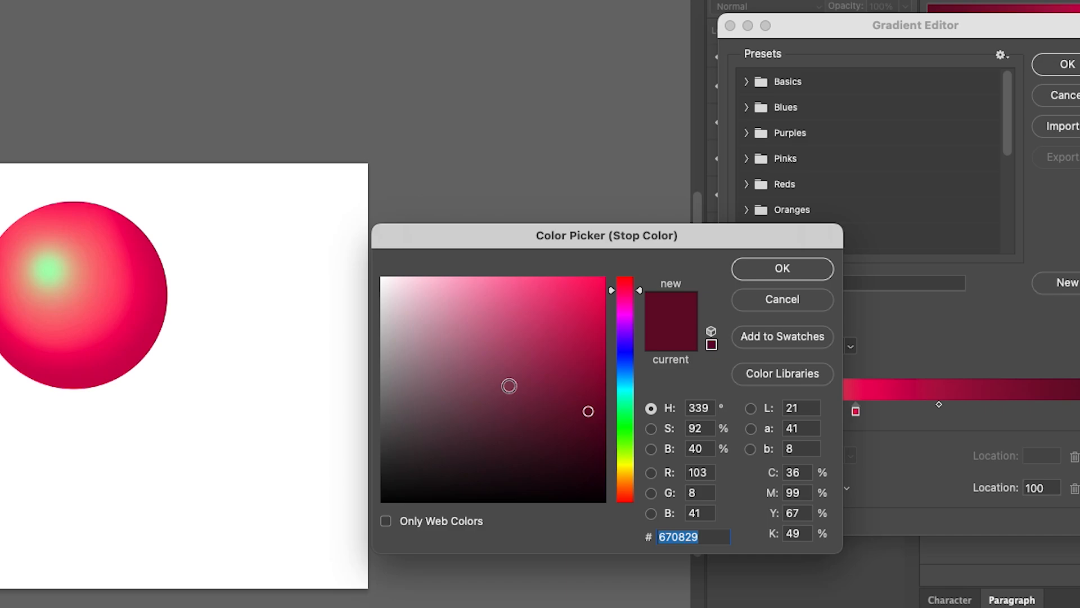
pyautogui.write('004a')
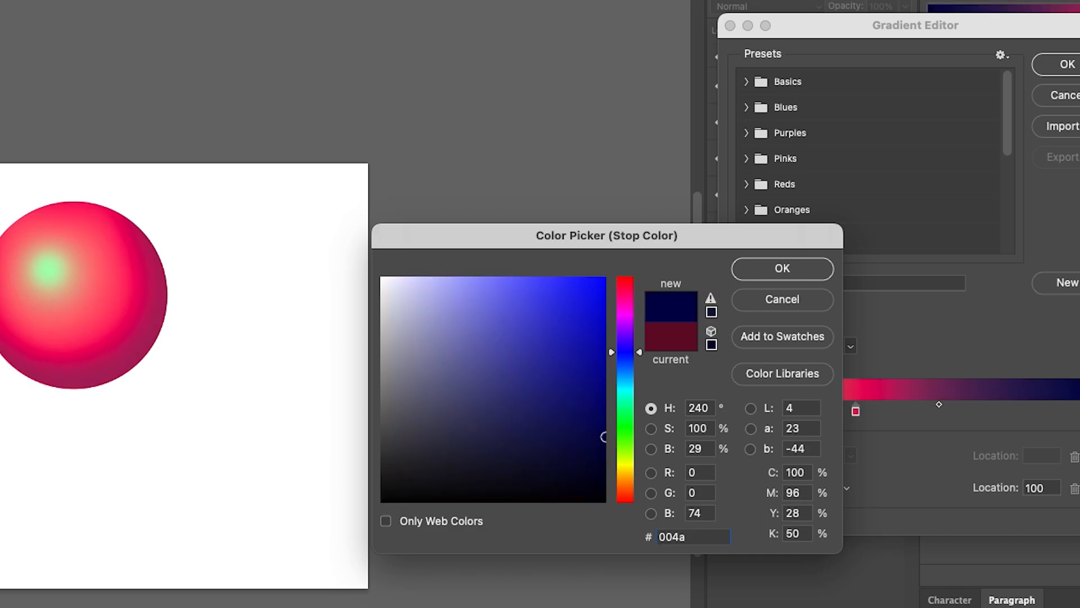
pyautogui.write('00')
pyautogui.click(799, 267)
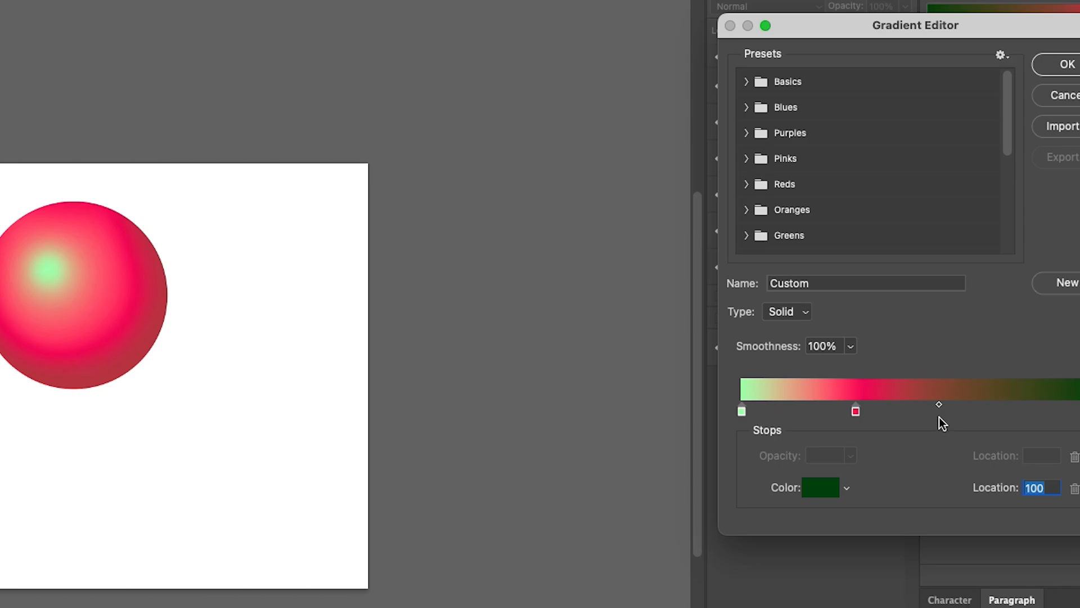
# Add a stop at location 57 in the green ball's gradient and set its color to 007610.
pyautogui.click(938, 412)
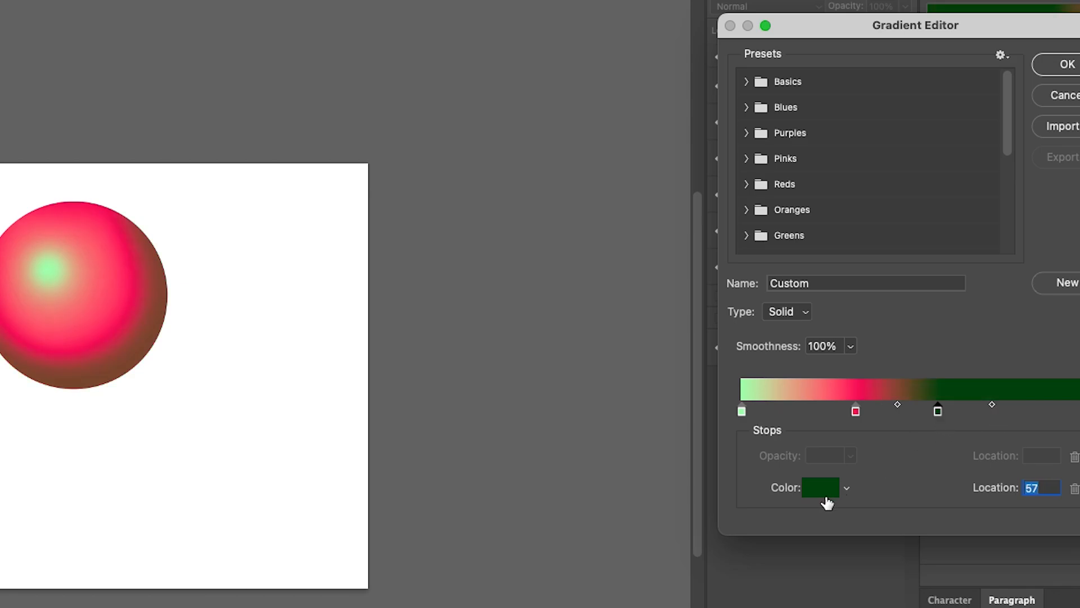
pyautogui.click(823, 488)
pyautogui.write('007')
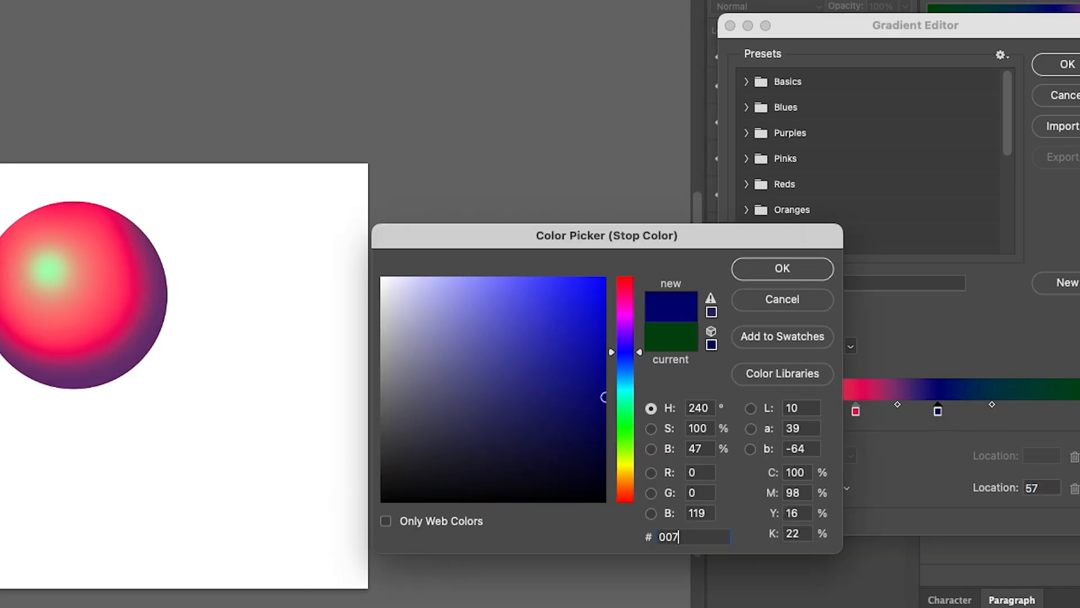
pyautogui.write('610')
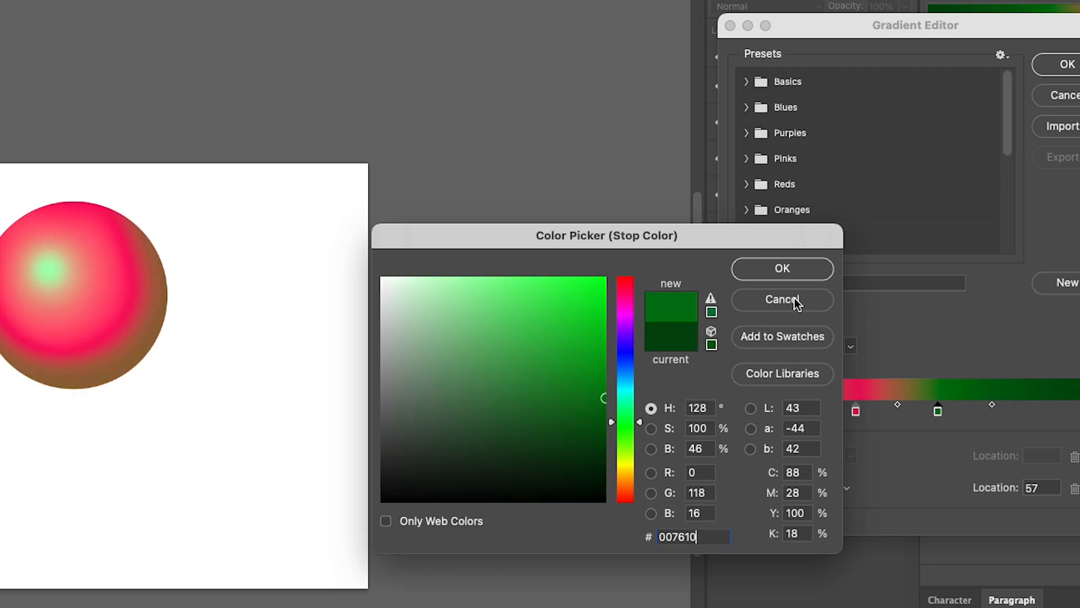
pyautogui.click(782, 271)
# Move the pink-red stop to location 24 and recolor it 00d71e.
pyautogui.moveTo(855, 411); pyautogui.dragTo(823, 411)
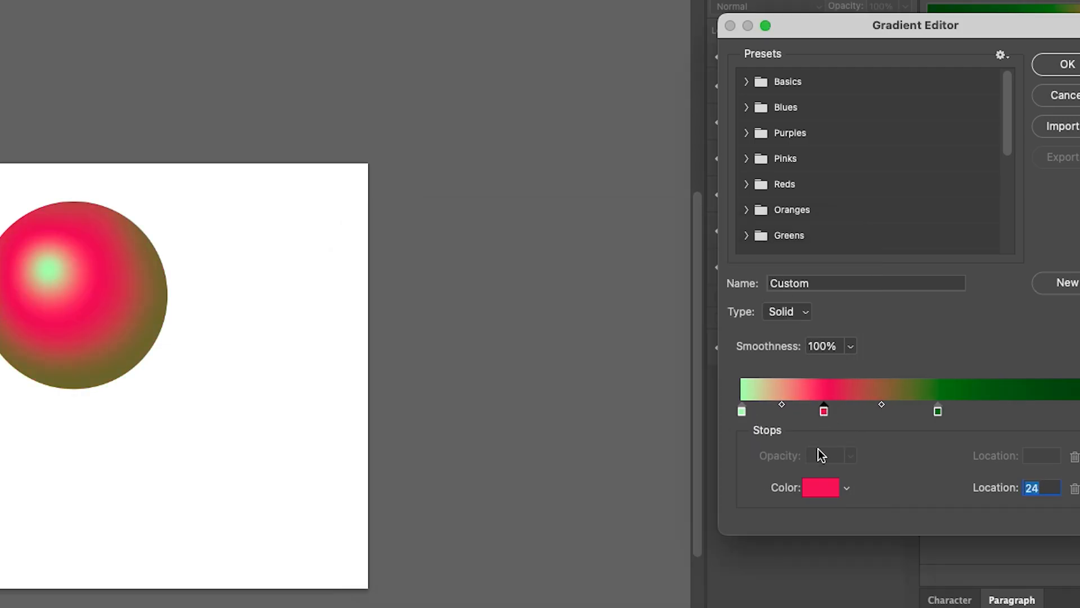
pyautogui.click(819, 489)
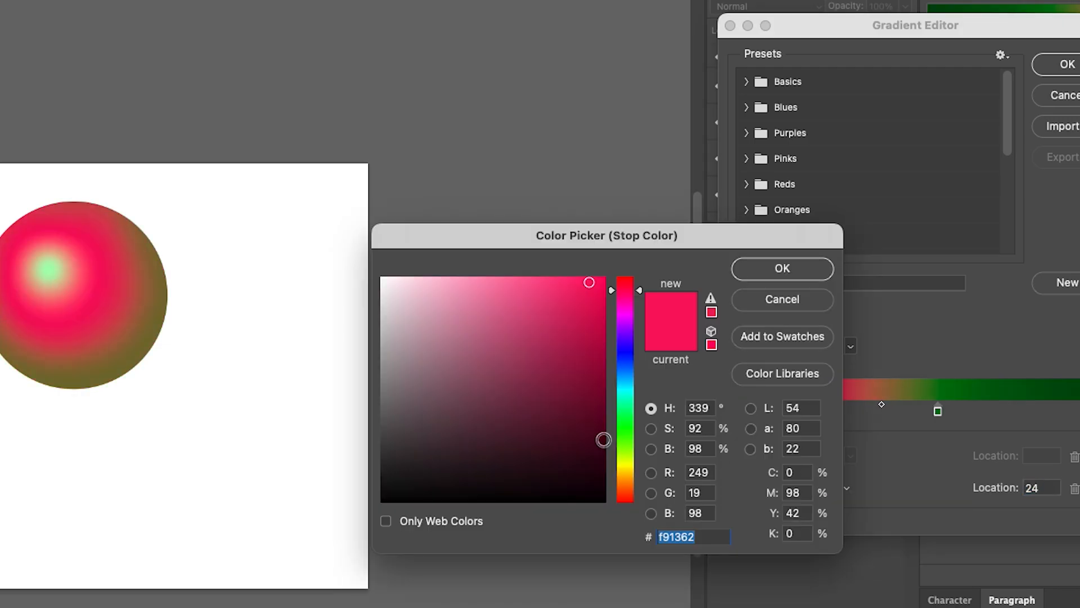
pyautogui.write('00d71e')
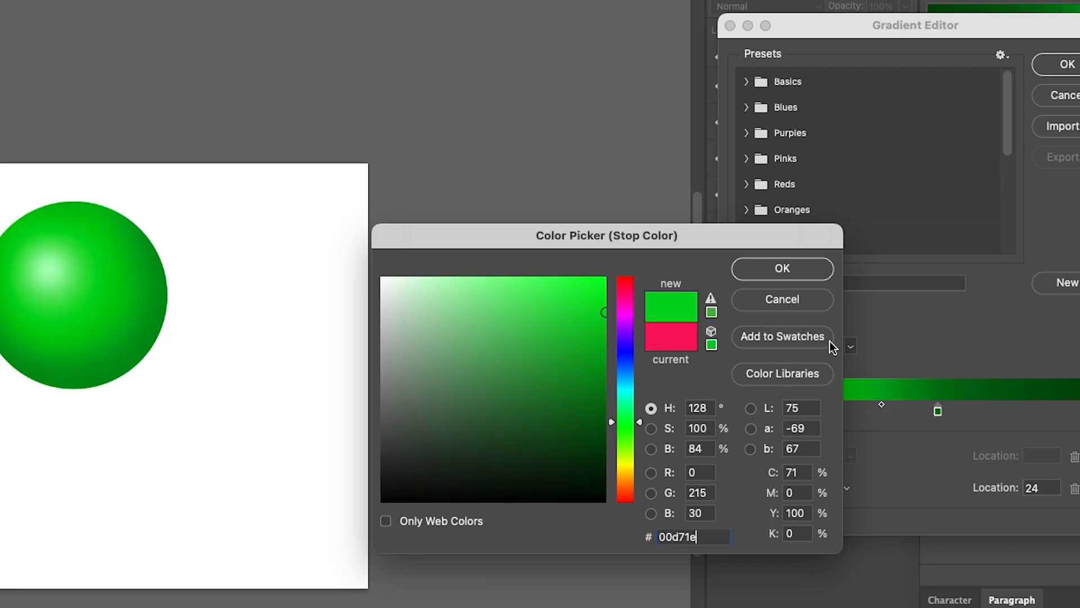
pyautogui.press('Return')
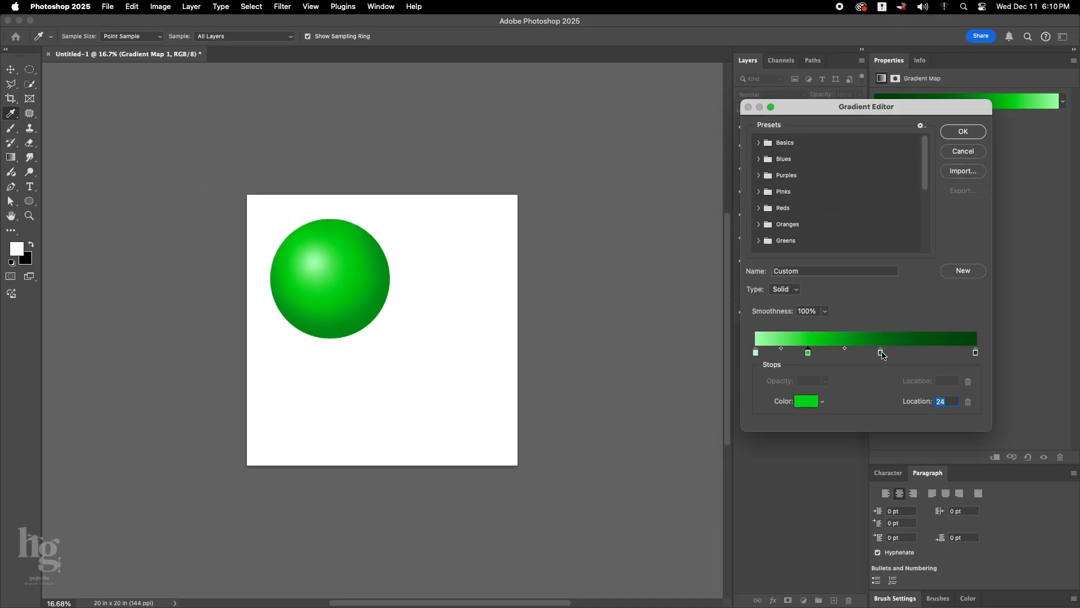
# Shift the dark green middle stop to location 59 and the bright green stop to 23, and apply the gradient.
pyautogui.moveTo(881, 353); pyautogui.dragTo(877, 355)
pyautogui.scroll(-1, 350, 296)
pyautogui.doubleClick(808, 354)
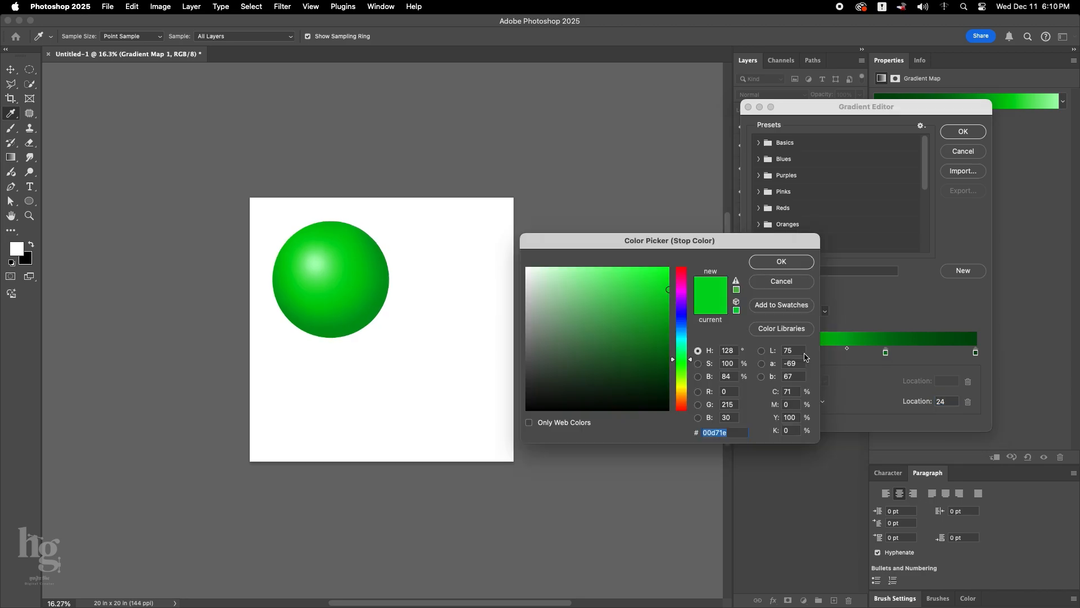
pyautogui.click(778, 262)
pyautogui.moveTo(808, 353); pyautogui.dragTo(805, 354)
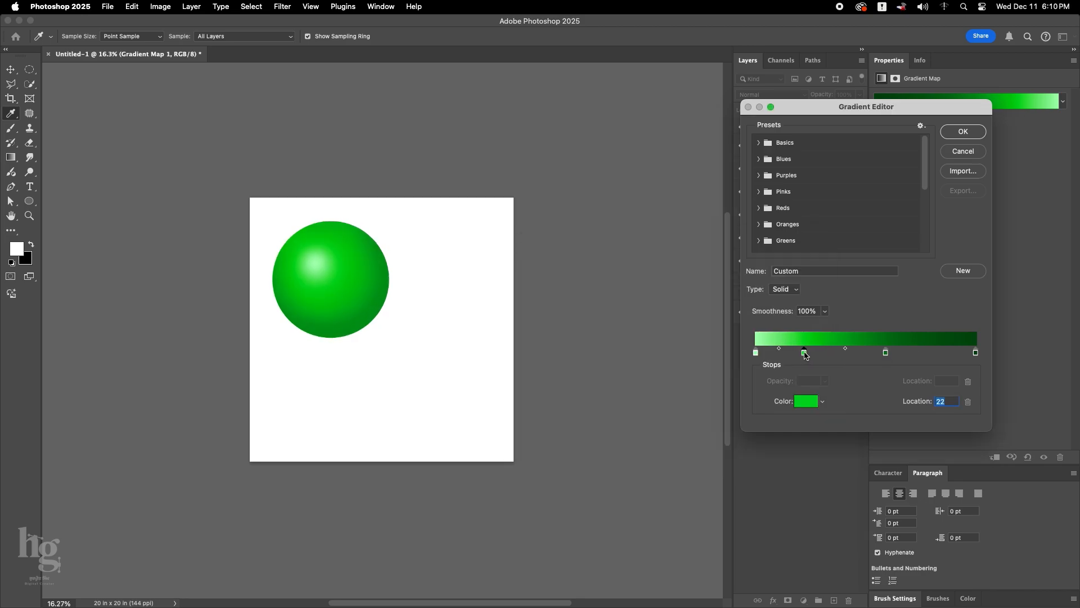
pyautogui.click(968, 136)
# Collapse the green ball group, show the red ball, and arrange the two balls side by side across the upper canvas.
pyautogui.click(755, 127)
pyautogui.click(743, 141)
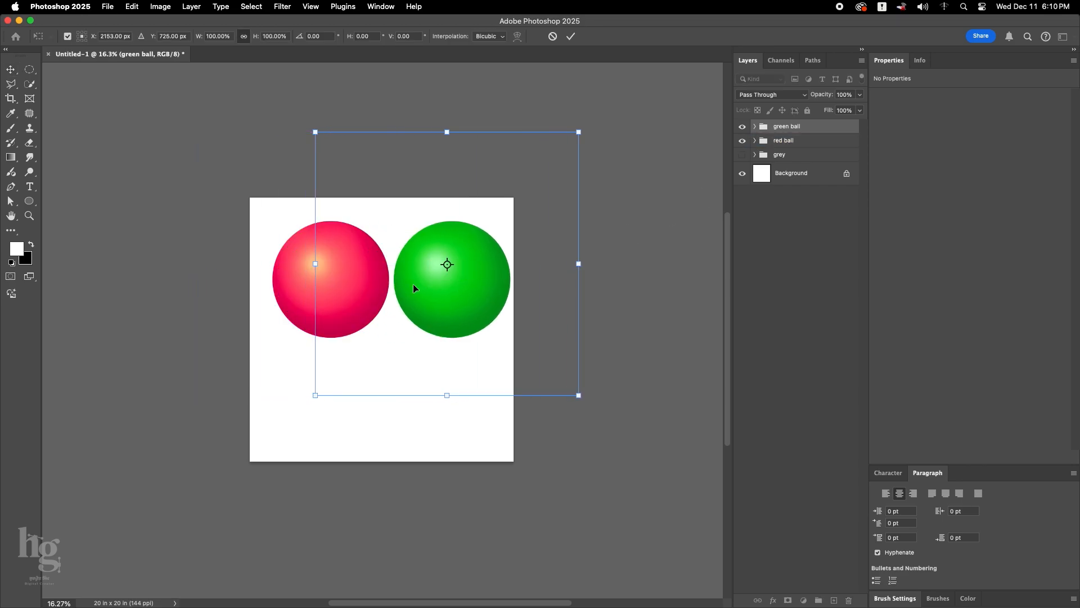
pyautogui.press('Return')
pyautogui.keyDown('shift'); pyautogui.click(791, 142); pyautogui.keyUp('shift')
pyautogui.press('super+t')
pyautogui.moveTo(433, 277); pyautogui.dragTo(418, 386)
pyautogui.press('Return')
# Duplicate the green ball group, place the copy centered below the two balls, and name it "blue".
pyautogui.click(789, 129)
pyautogui.press('super+j')
pyautogui.press('Return')
pyautogui.doubleClick(784, 127)
pyautogui.write('blue')
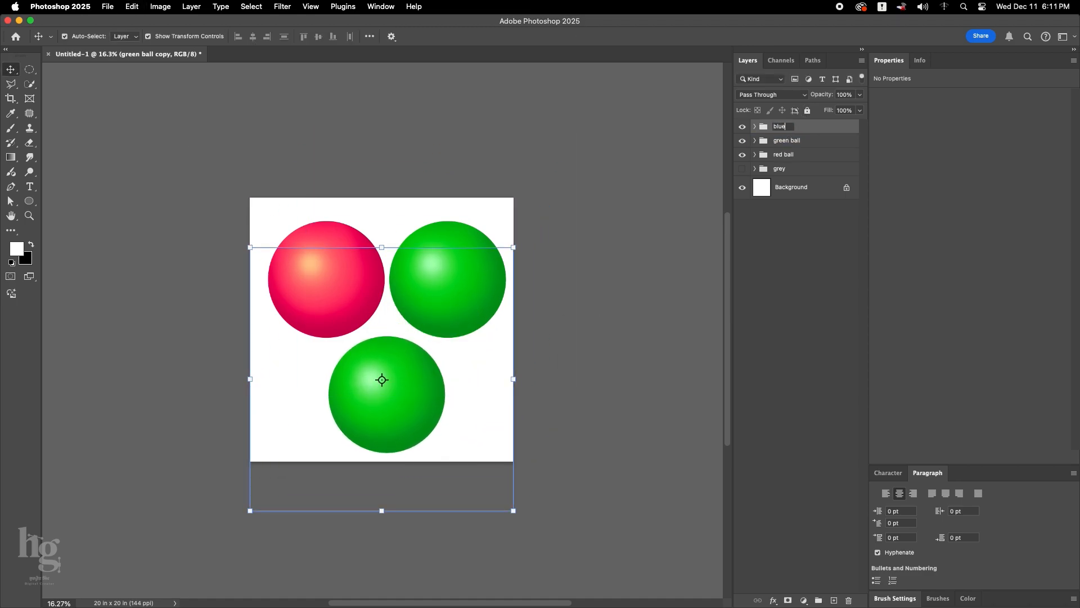
pyautogui.press('Return')
# Open the blue group's Gradient Map gradient, remove the bright green stop, and move the dark green middle stop to location 48.
pyautogui.click(424, 412)
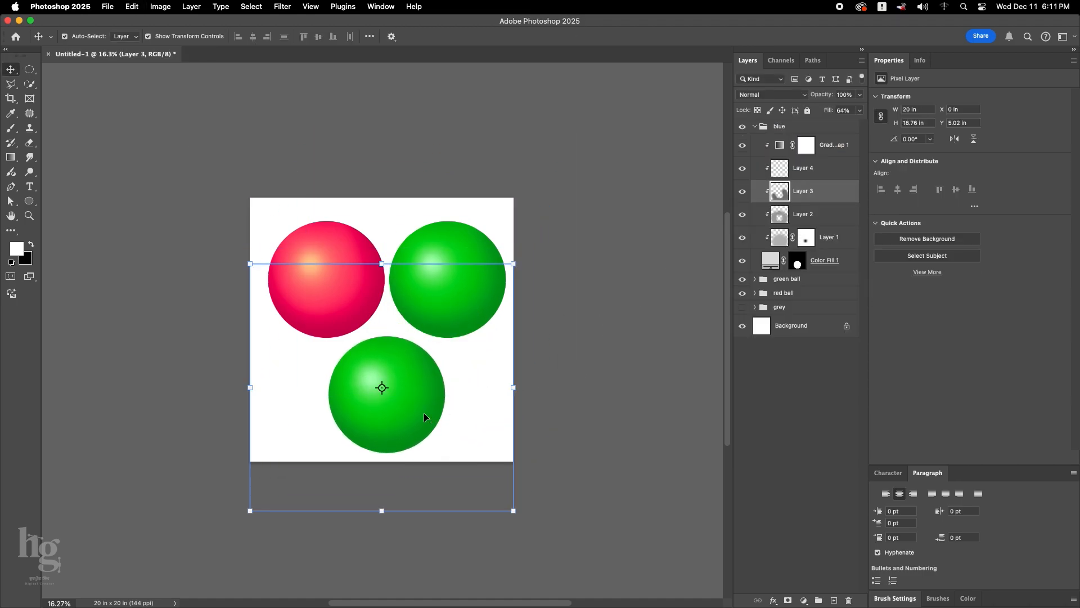
pyautogui.click(781, 145)
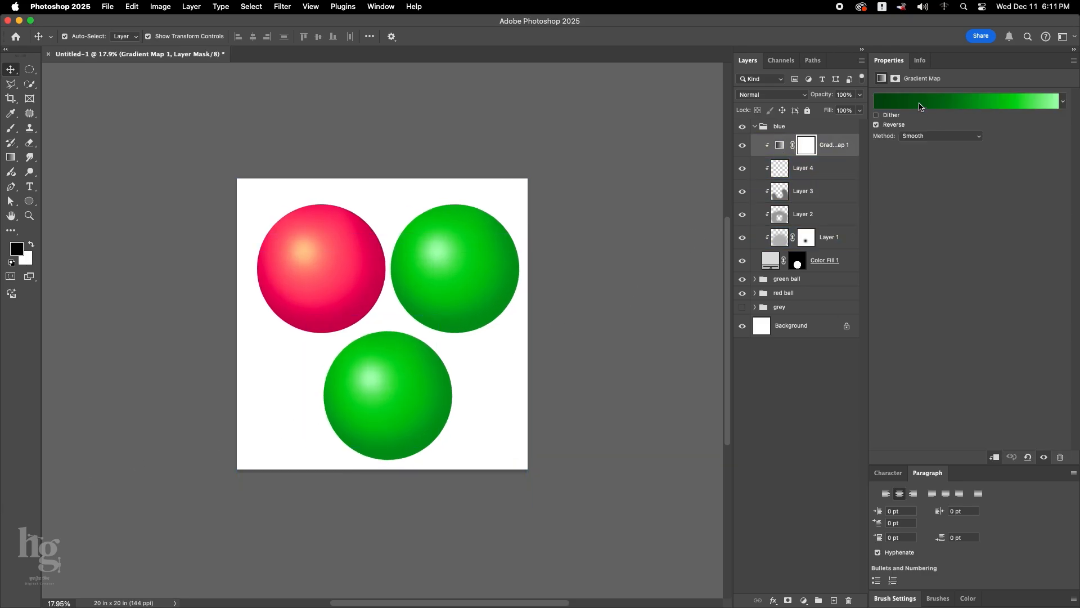
pyautogui.click(964, 101)
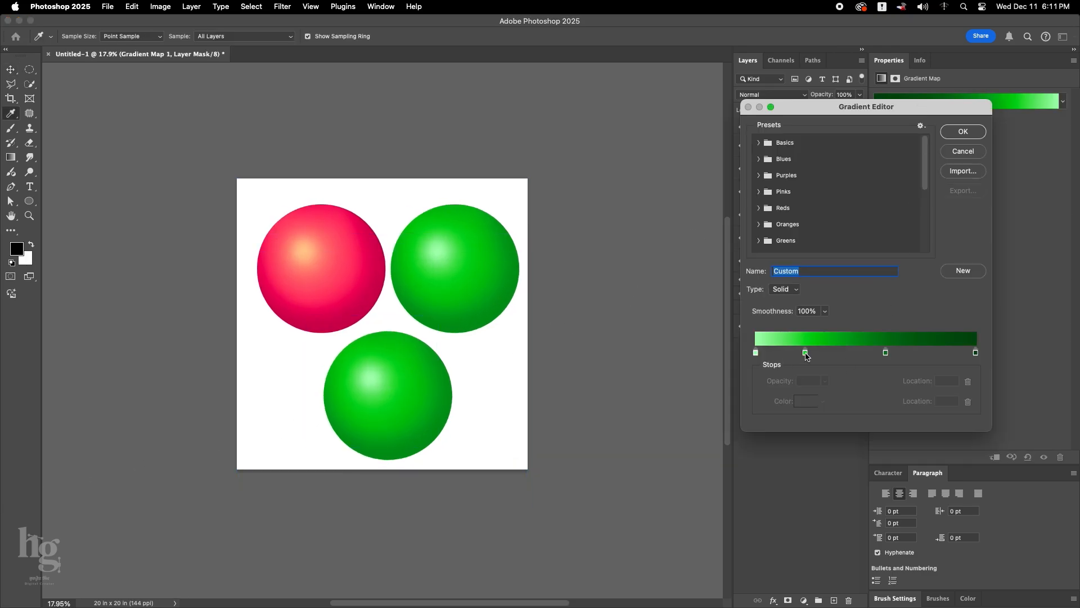
pyautogui.moveTo(805, 352); pyautogui.dragTo(796, 369)
pyautogui.moveTo(886, 352); pyautogui.dragTo(861, 353)
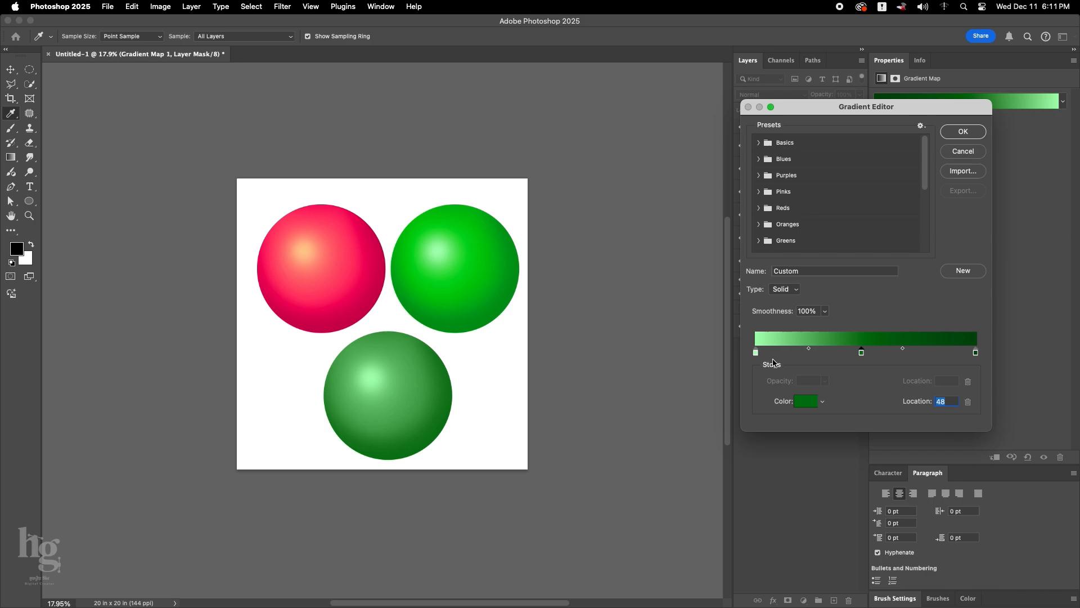
# Set the starting color stop of the blue group's gradient to 7cf1ff.
pyautogui.click(756, 352)
pyautogui.click(804, 403)
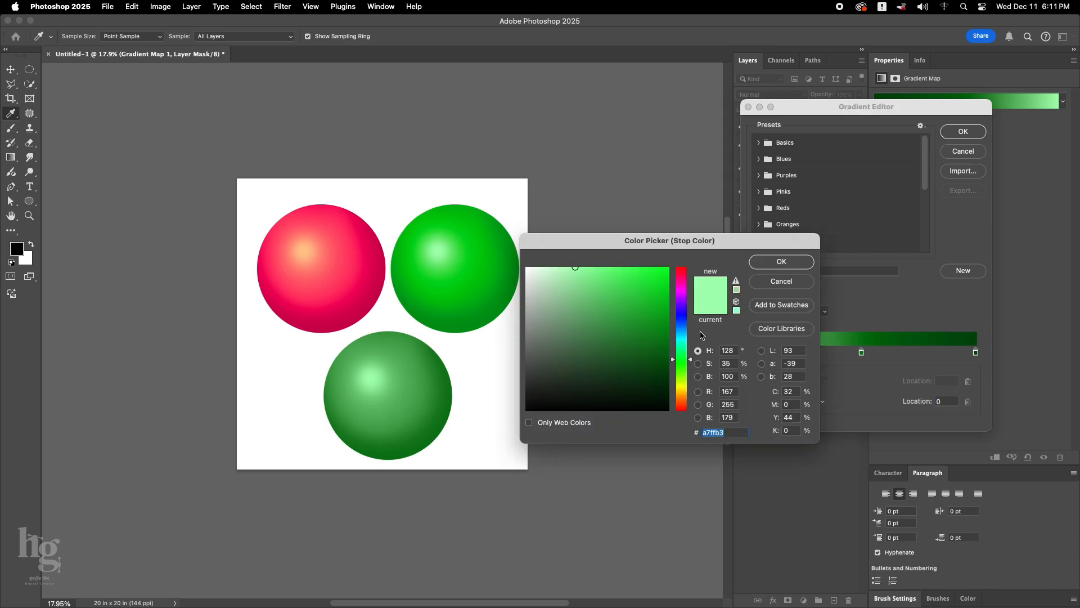
pyautogui.moveTo(681, 338)
pyautogui.mouseDown()
pyautogui.moveTo(681, 314)
pyautogui.moveTo(681, 336)
pyautogui.mouseUp()
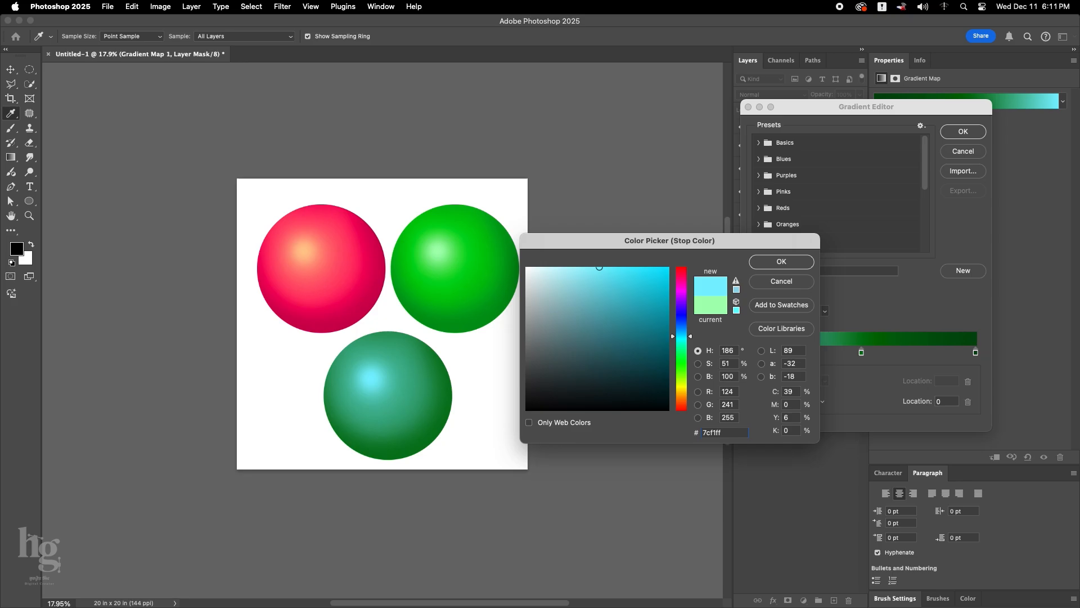
pyautogui.click(781, 262)
# Set the end color stop of the blue group's gradient to 0b0e23.
pyautogui.doubleClick(975, 352)
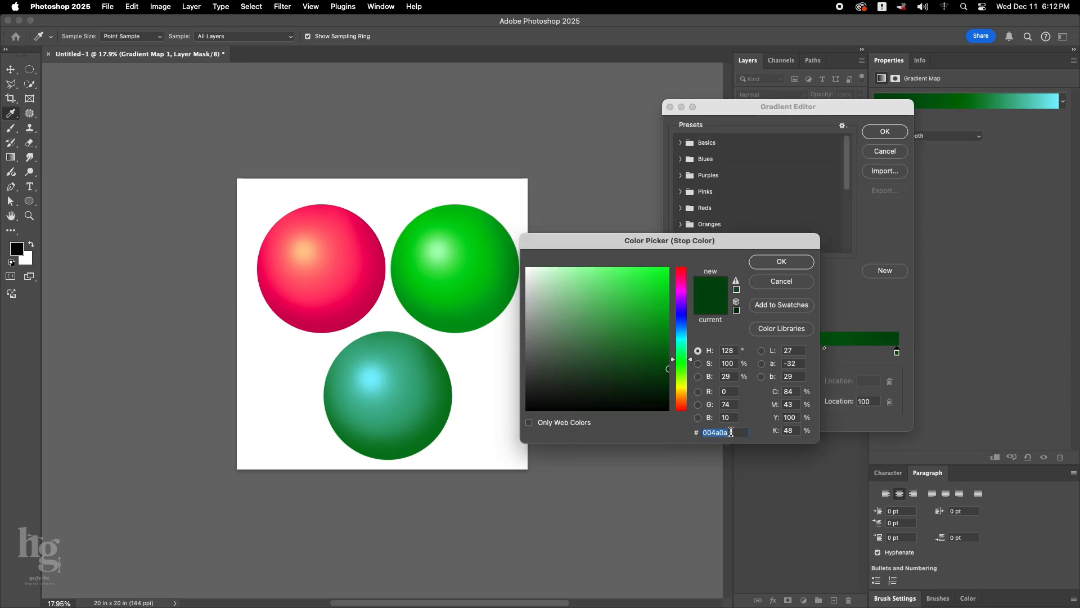
pyautogui.write('0')
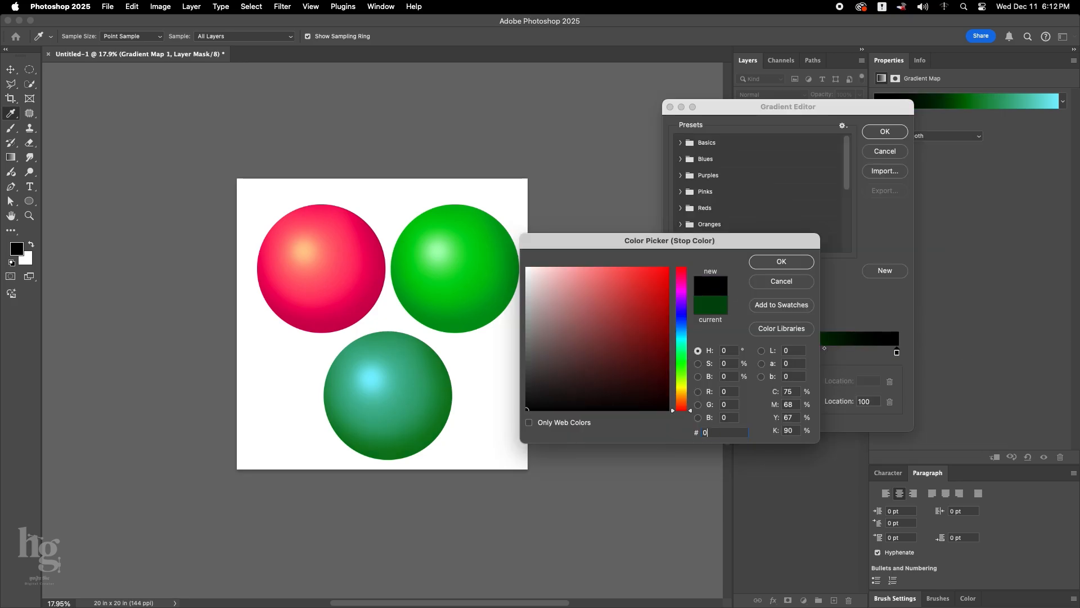
pyautogui.write('b0')
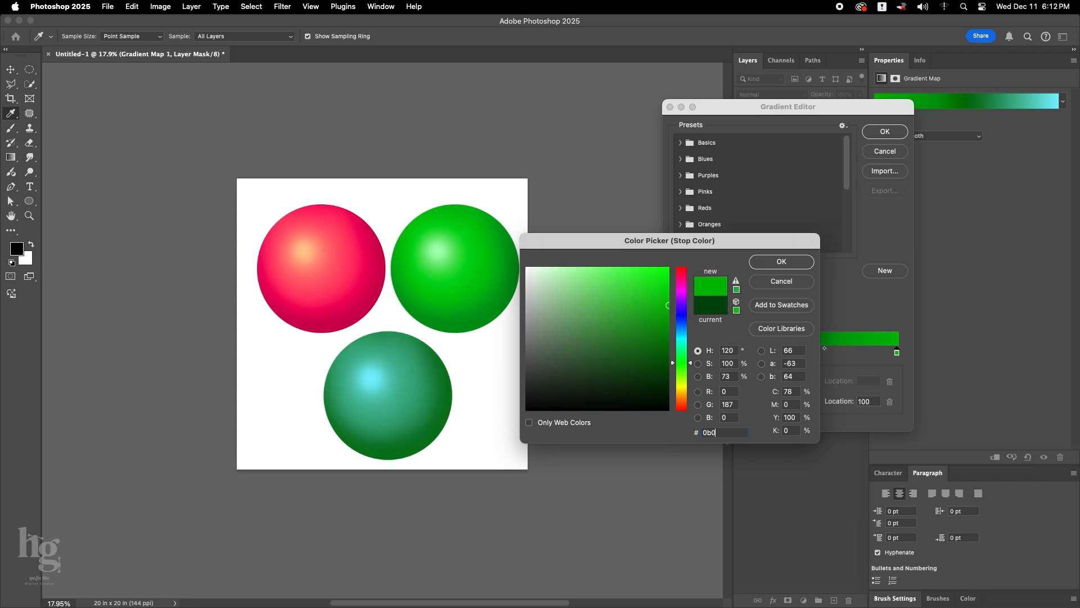
pyautogui.write('e23')
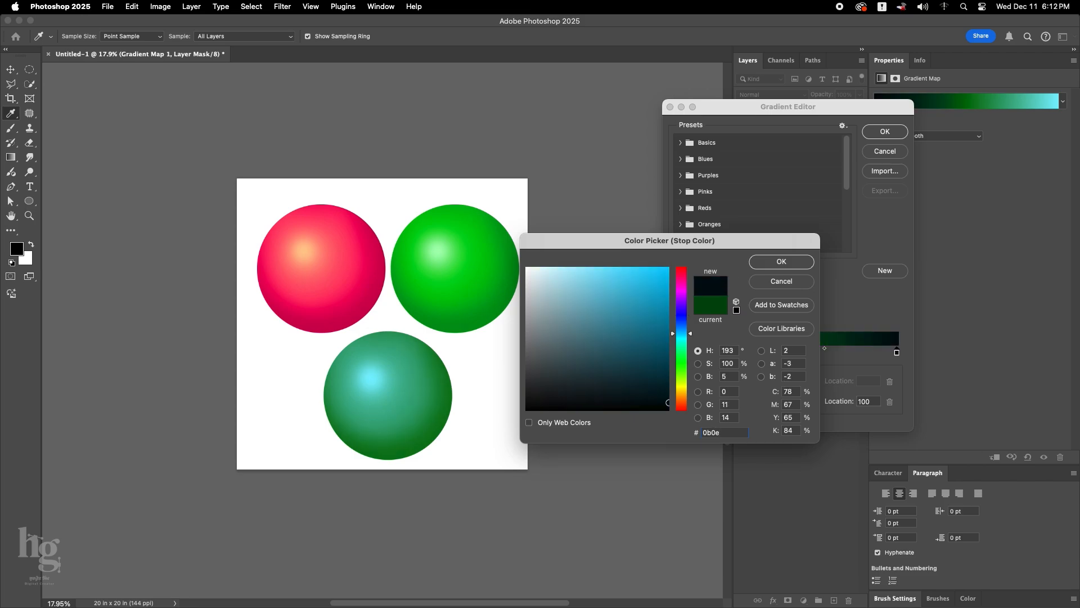
pyautogui.click(798, 263)
# Move the dark green middle stop closer to the cyan end, set its color to 134ff9, and apply the gradient.
pyautogui.moveTo(793, 353); pyautogui.dragTo(754, 353)
pyautogui.click(732, 405)
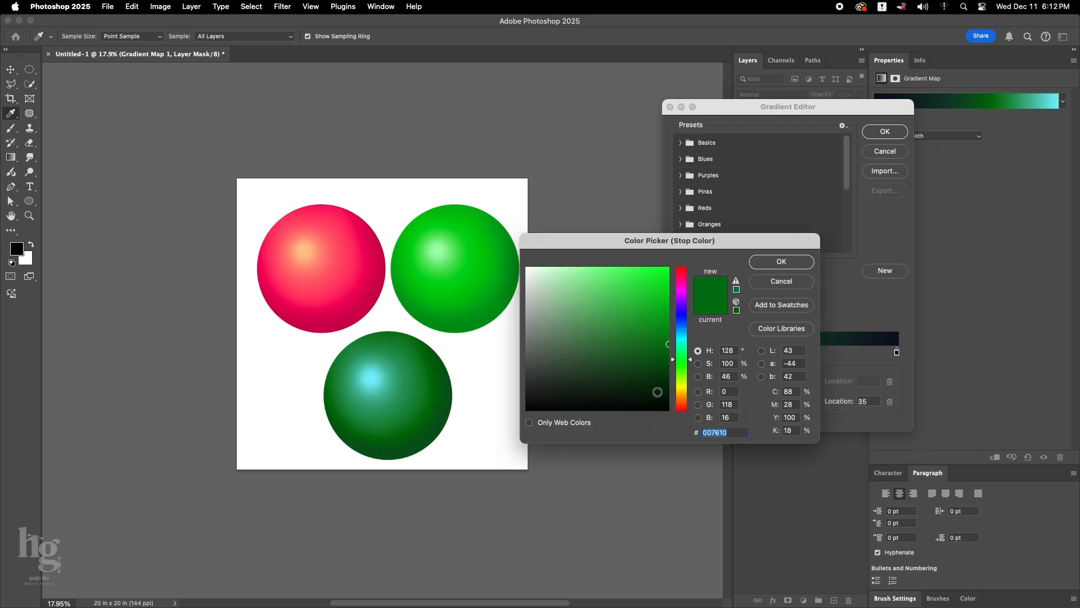
pyautogui.write('134')
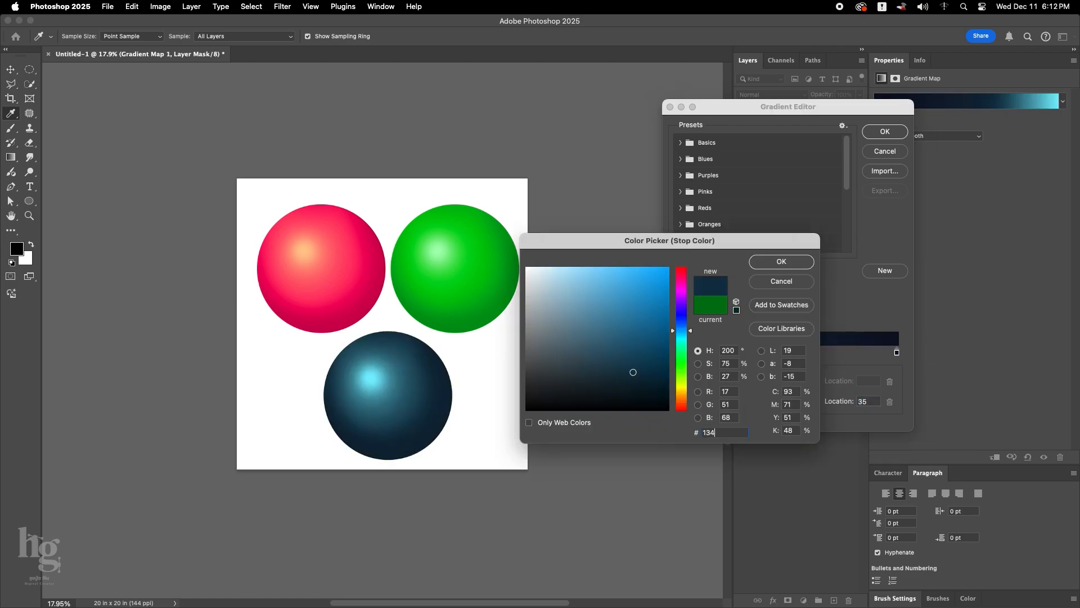
pyautogui.write('ff9')
pyautogui.click(772, 262)
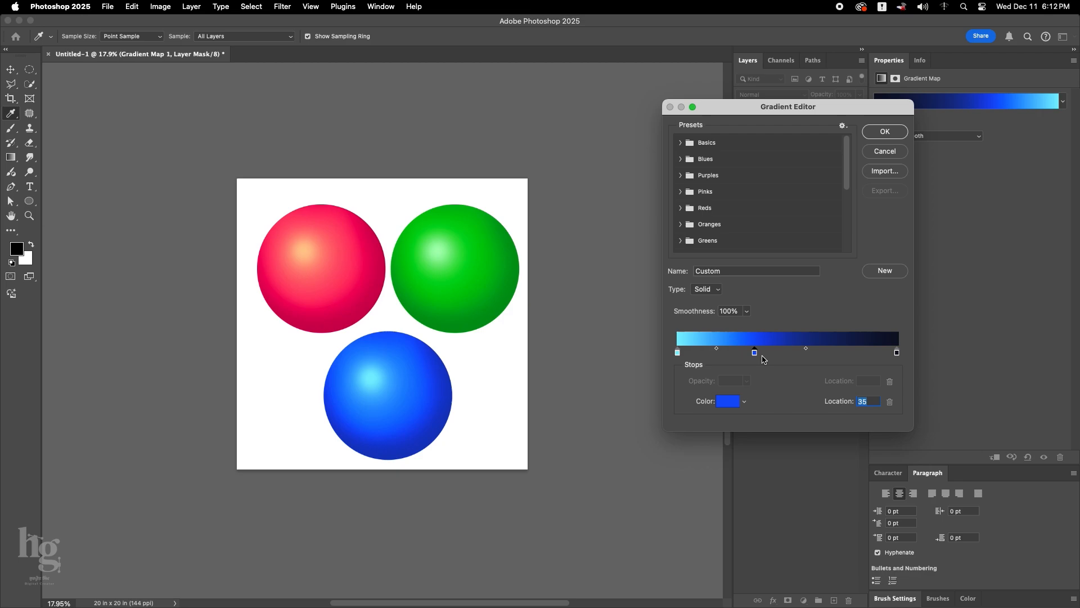
pyautogui.moveTo(756, 354); pyautogui.dragTo(744, 357)
pyautogui.click(884, 134)
# Enlarge the blue ball's Layer 4 highlight to about 4.97 in square around its center and reduce its fill to about 72%.
pyautogui.press('v')
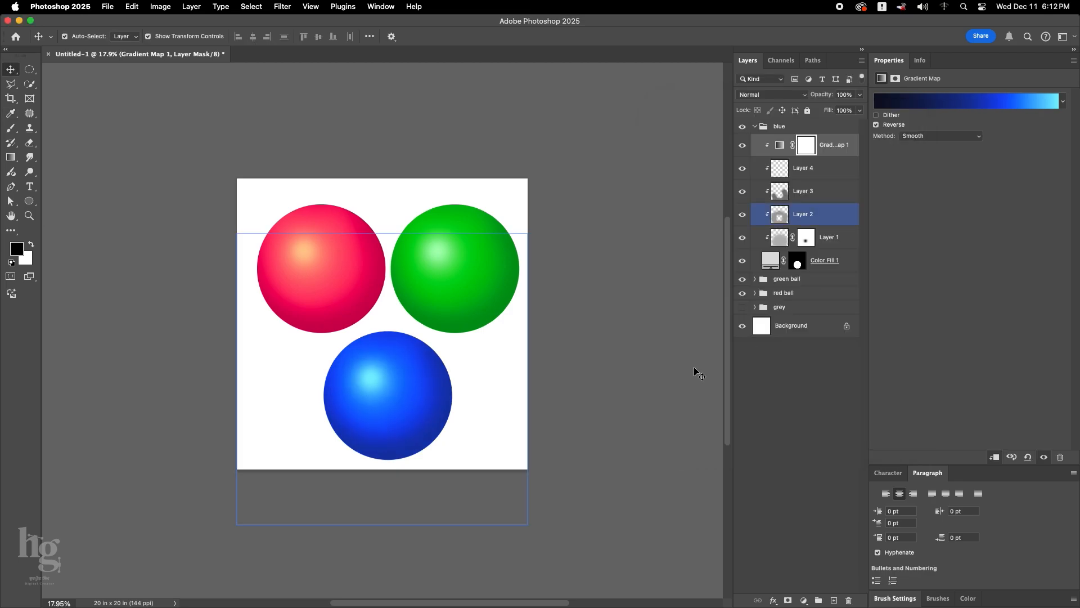
pyautogui.click(397, 386)
pyautogui.click(798, 166)
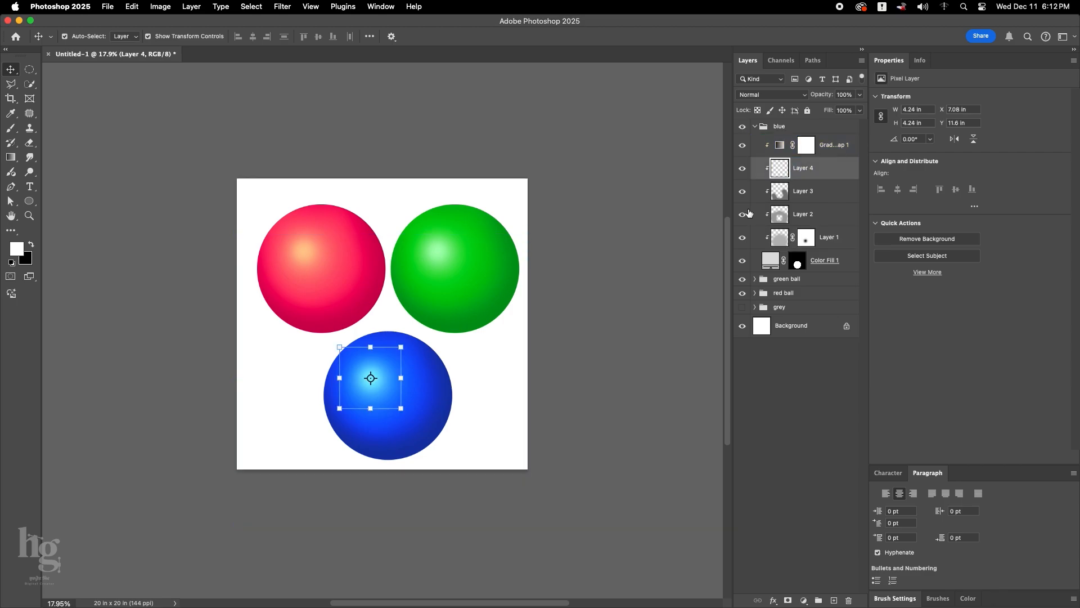
pyautogui.moveTo(401, 347)
pyautogui.mouseDown()
pyautogui.moveTo(427, 326)
pyautogui.moveTo(406, 342)
pyautogui.mouseUp()
pyautogui.press('Return')
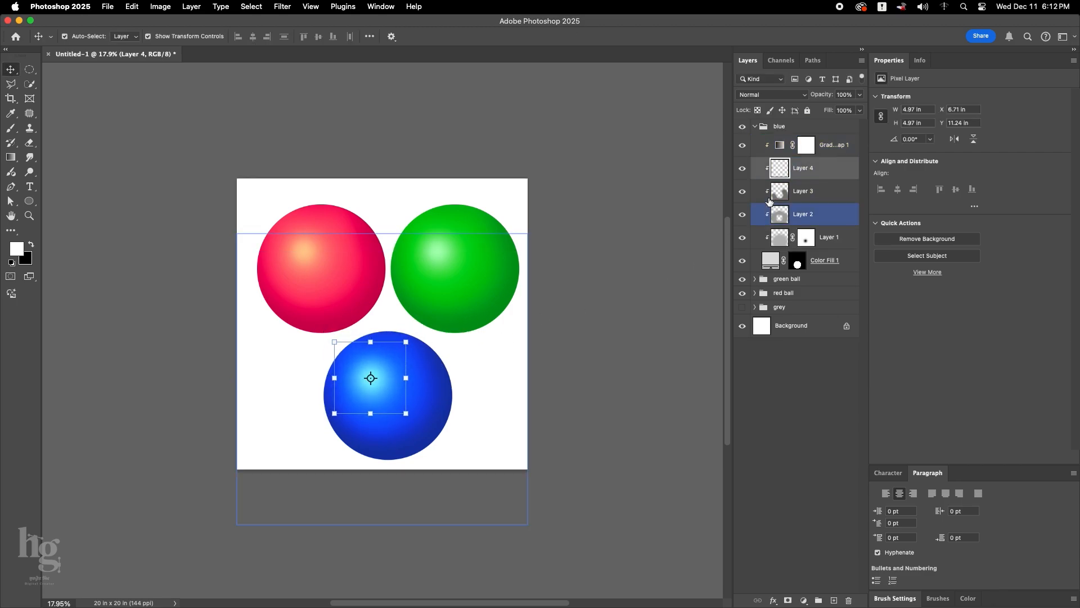
pyautogui.moveTo(828, 110); pyautogui.dragTo(812, 113)
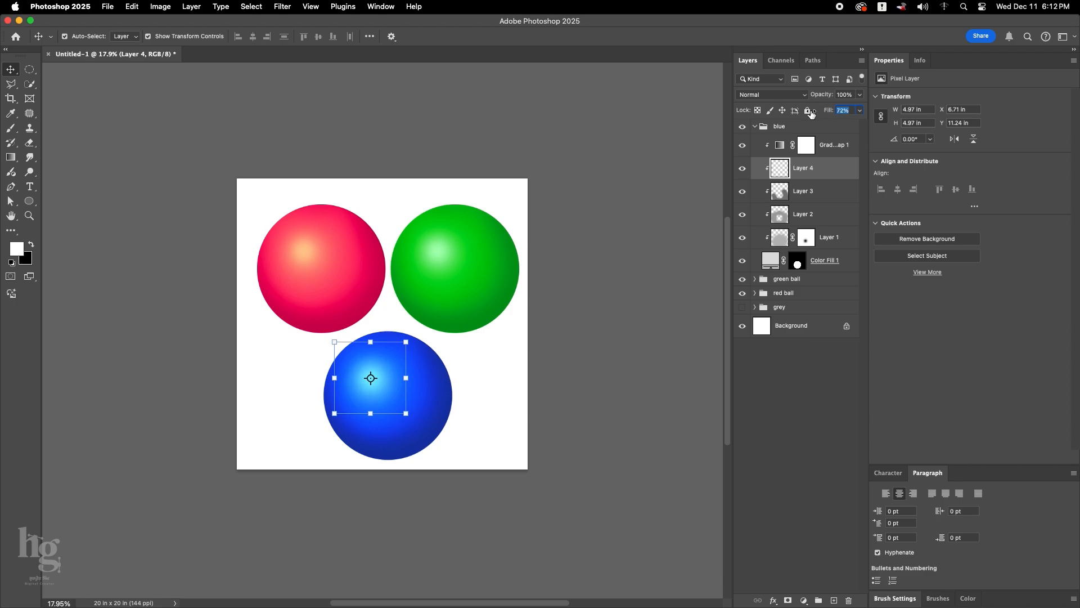
pyautogui.click(632, 354)
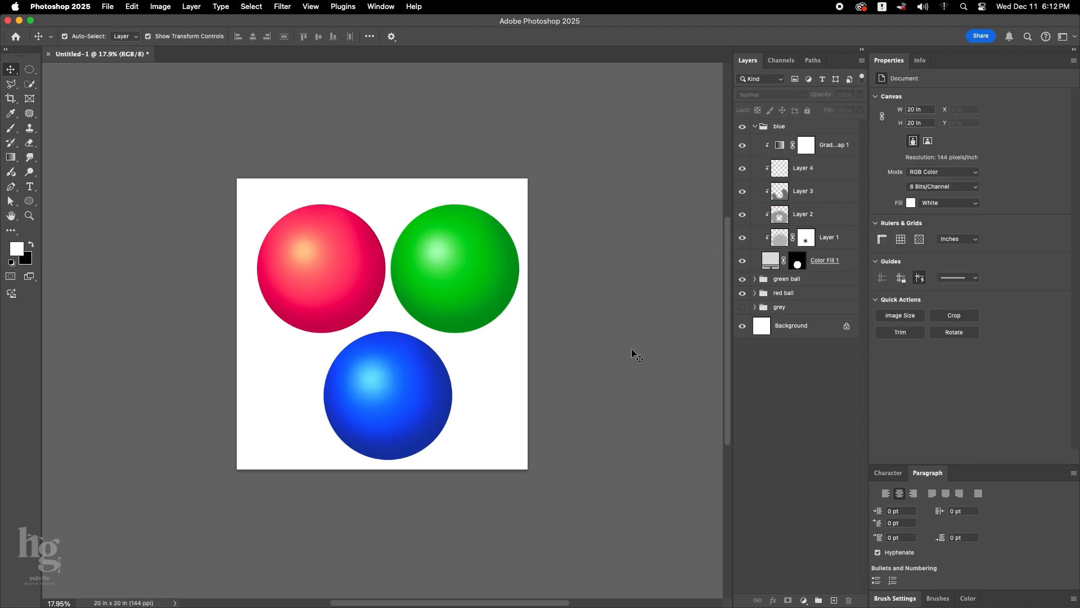